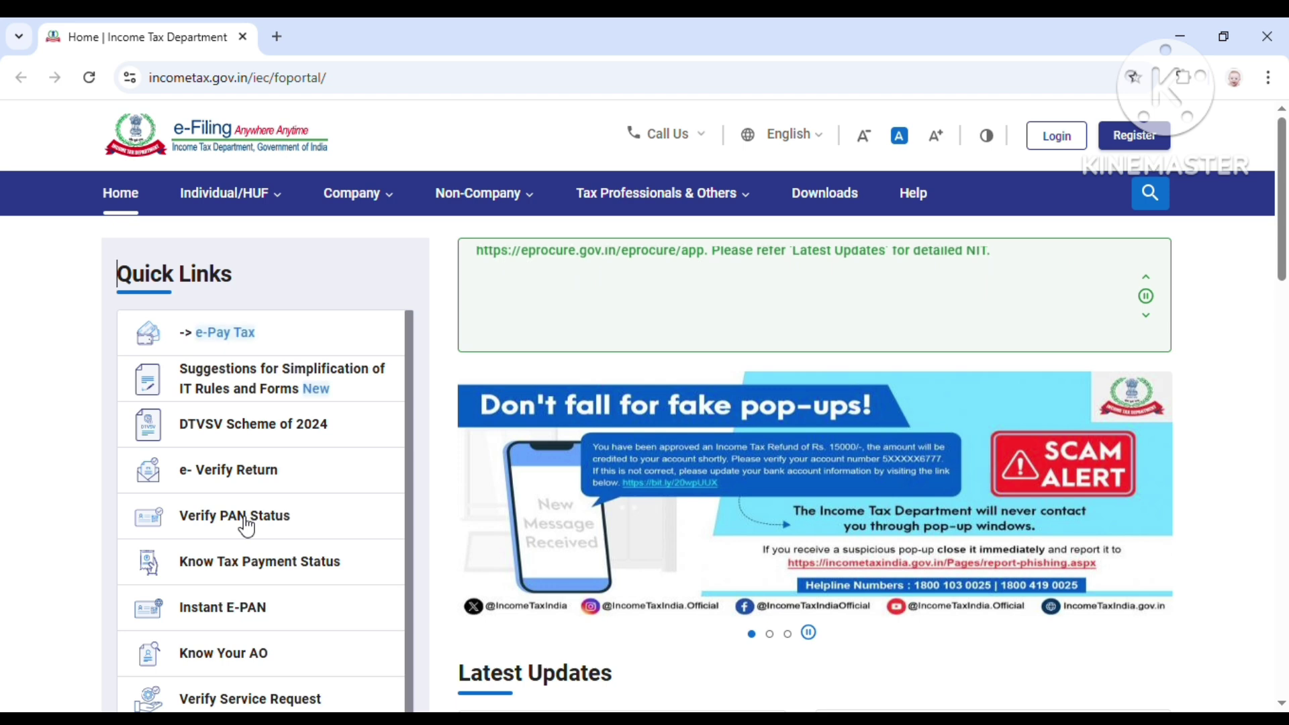
# Step: Scroll down the Quick Links and open the Link Aadhaar page
pyautogui.scroll(-5, 249, 531)
pyautogui.scroll(-8, 243, 537)
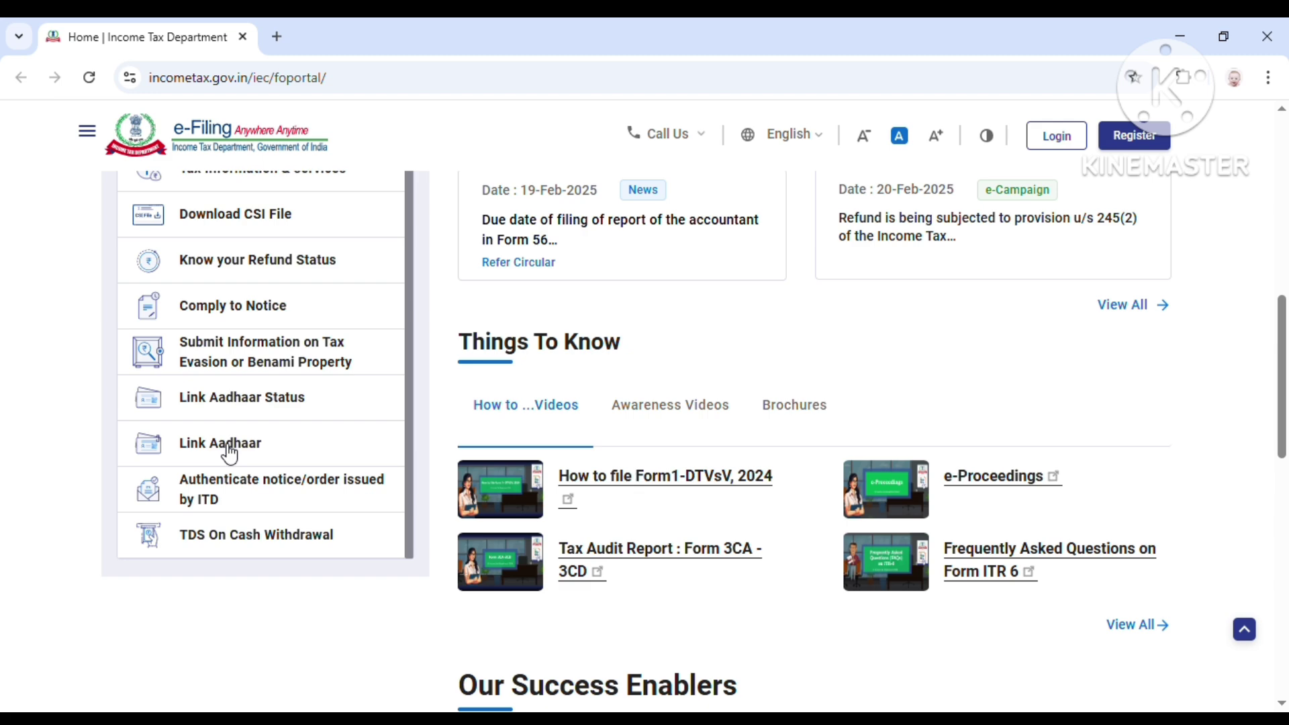
pyautogui.click(229, 454)
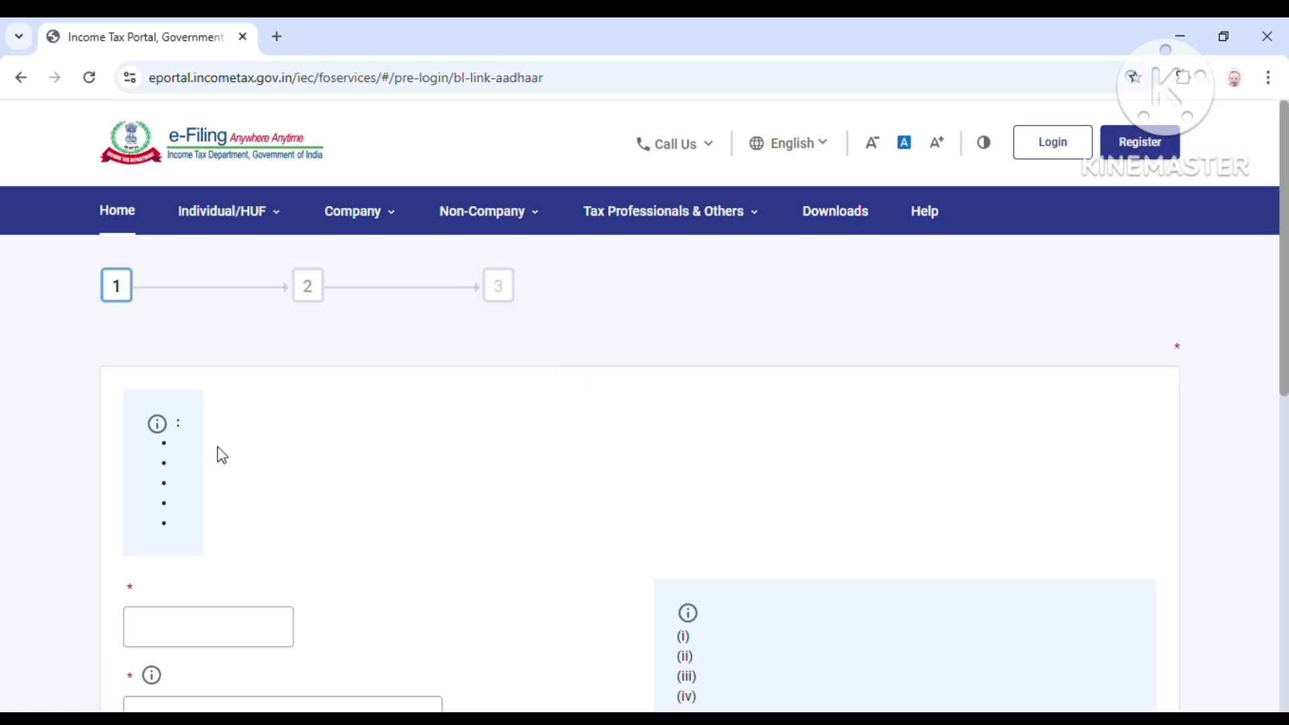
# Step: Enter the PAN and the Aadhaar number on the Link Aadhaar form and validate them
pyautogui.scroll(-5, 216, 443)
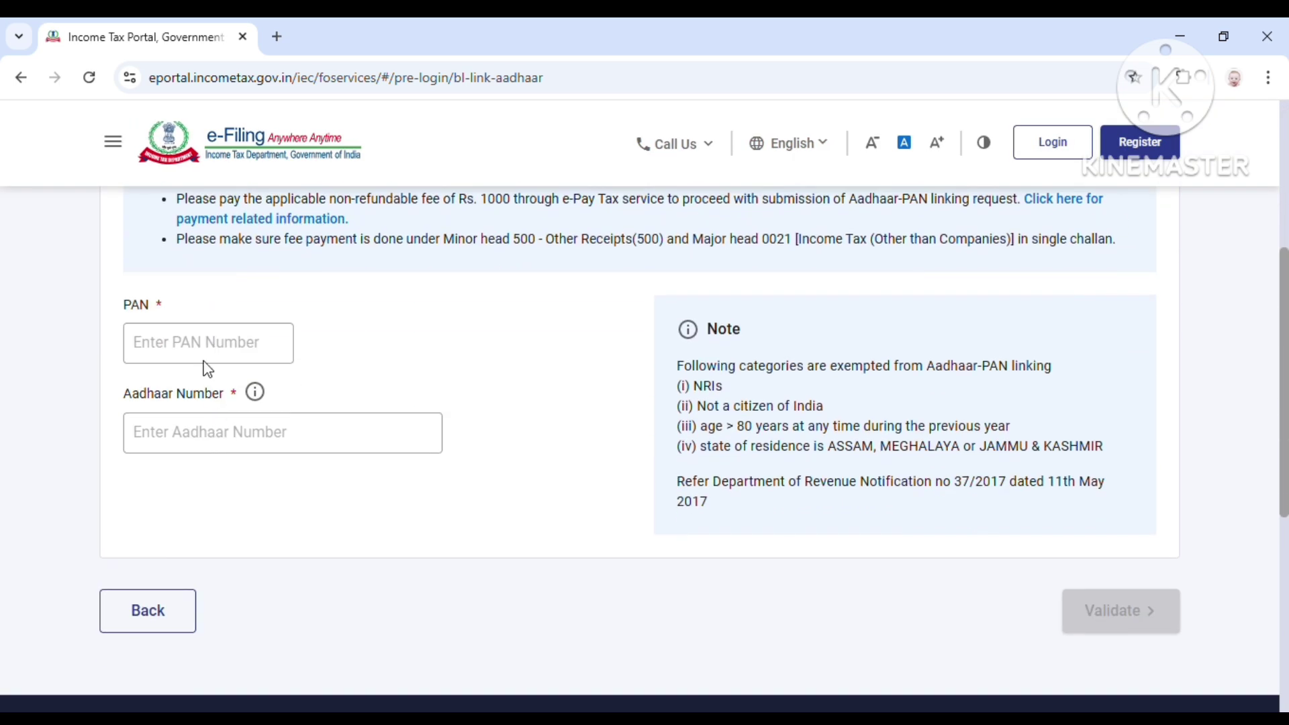
pyautogui.click(210, 344)
pyautogui.click(227, 448)
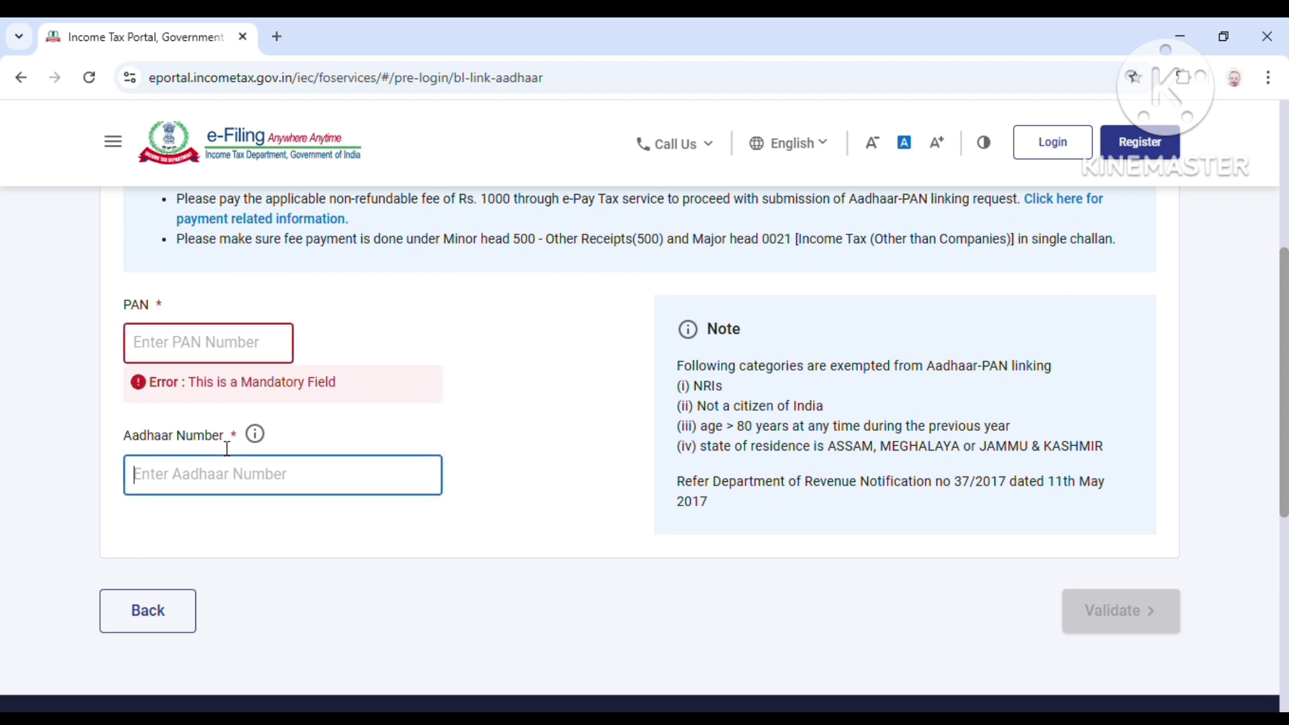
pyautogui.click(181, 350)
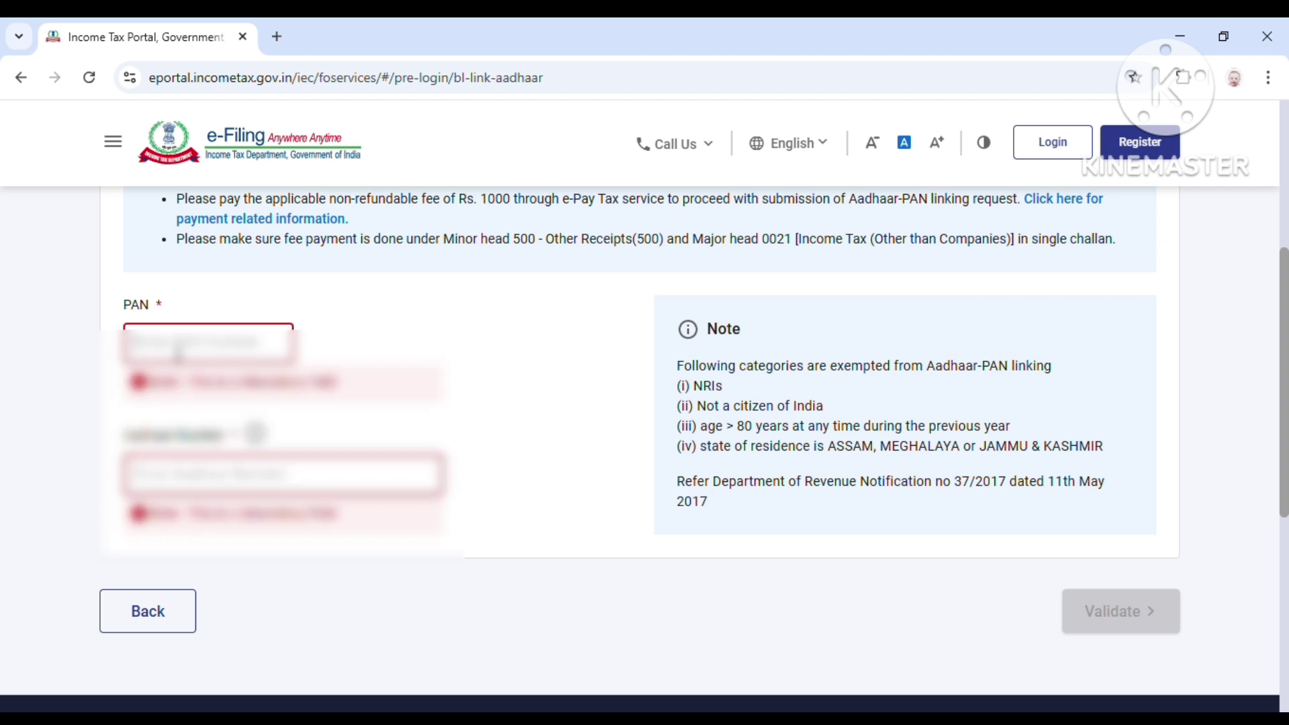
pyautogui.write('?????')
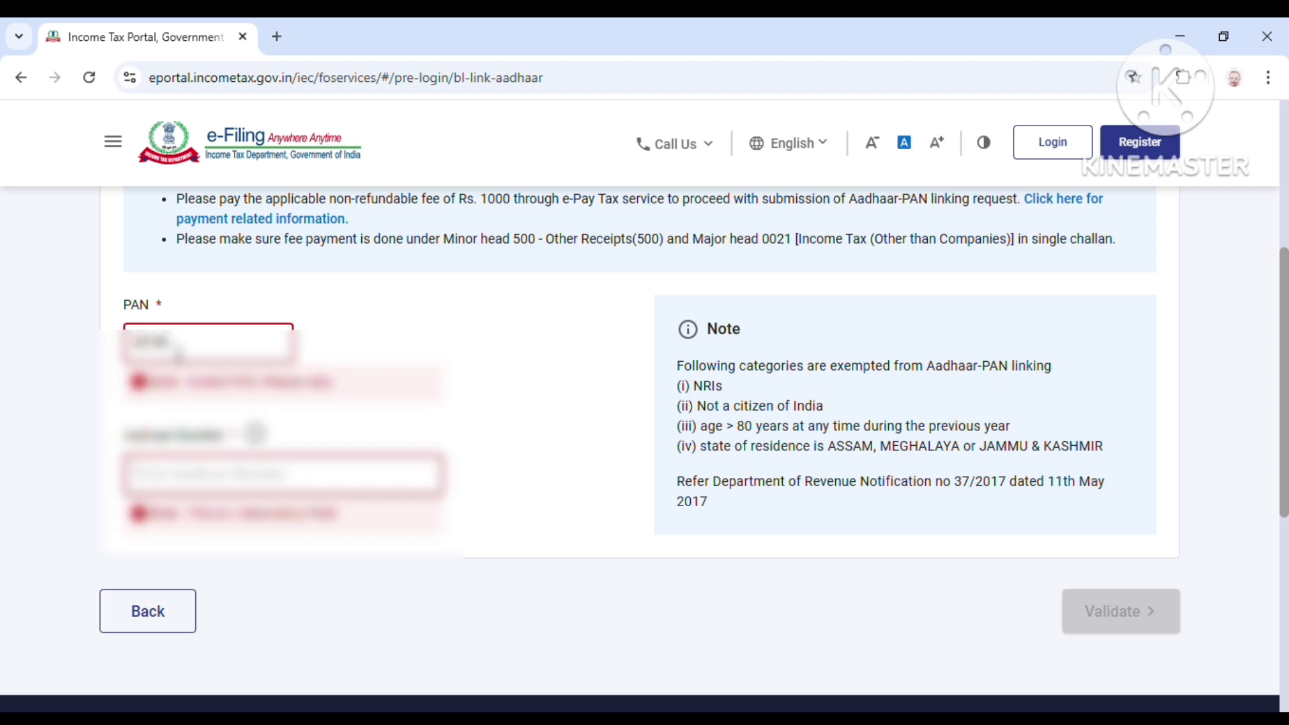
pyautogui.write('?????????')
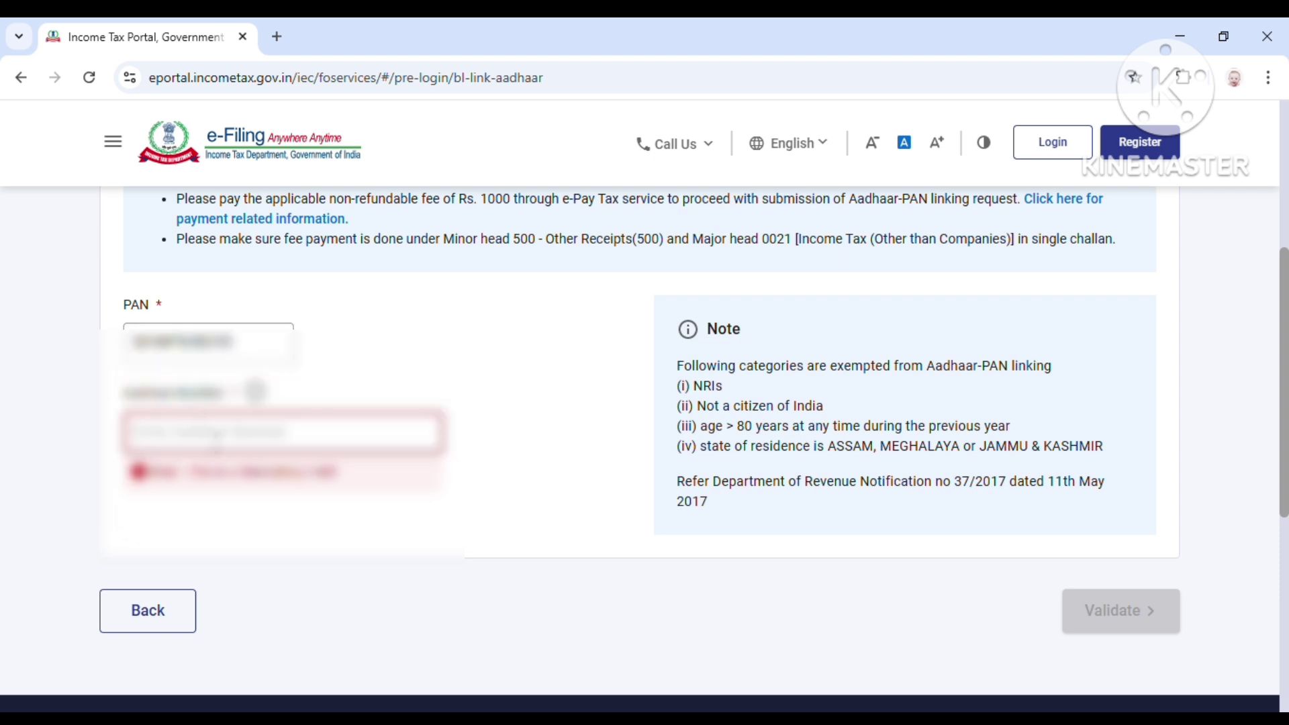
pyautogui.write('???')
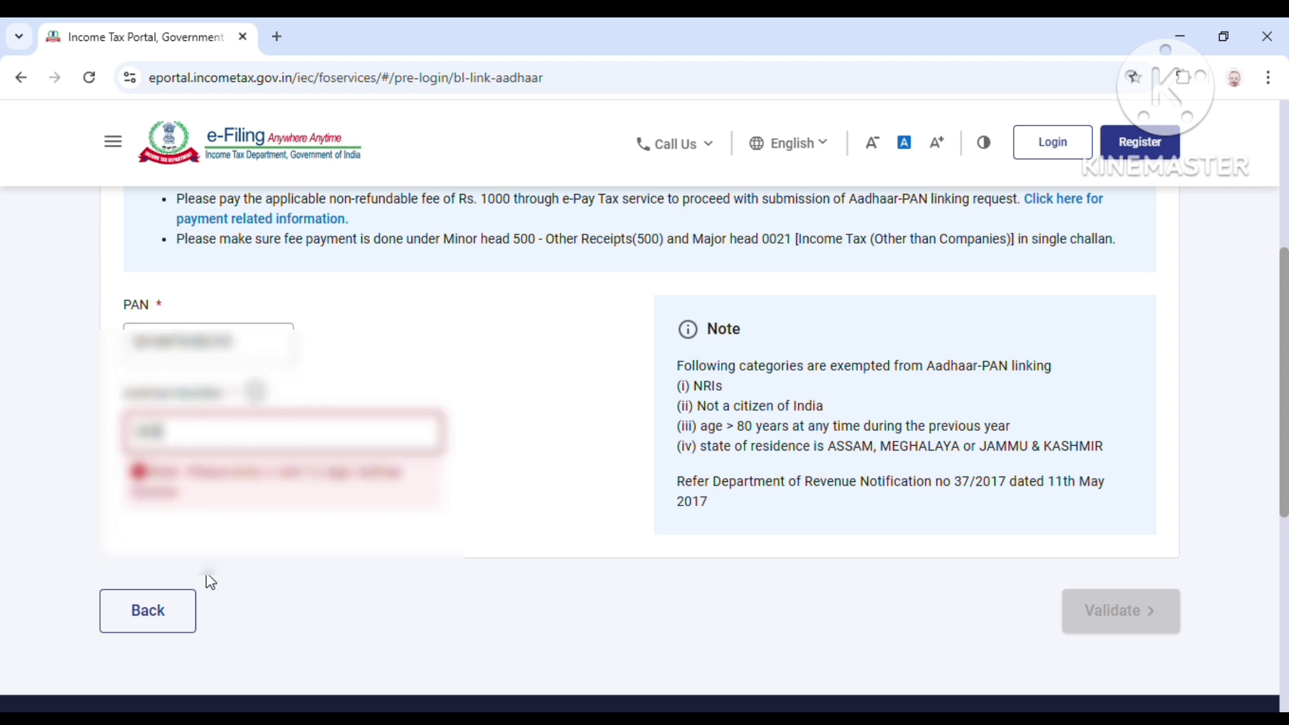
pyautogui.write('?????????')
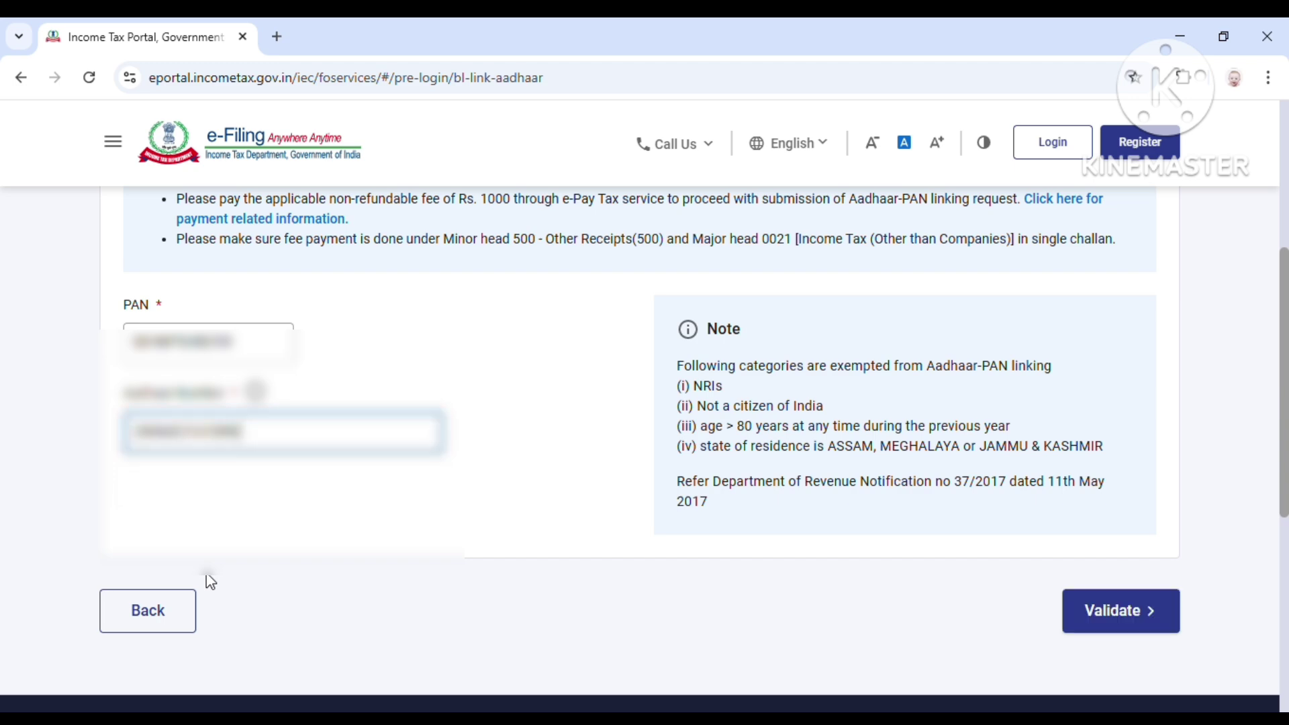
pyautogui.click(1104, 604)
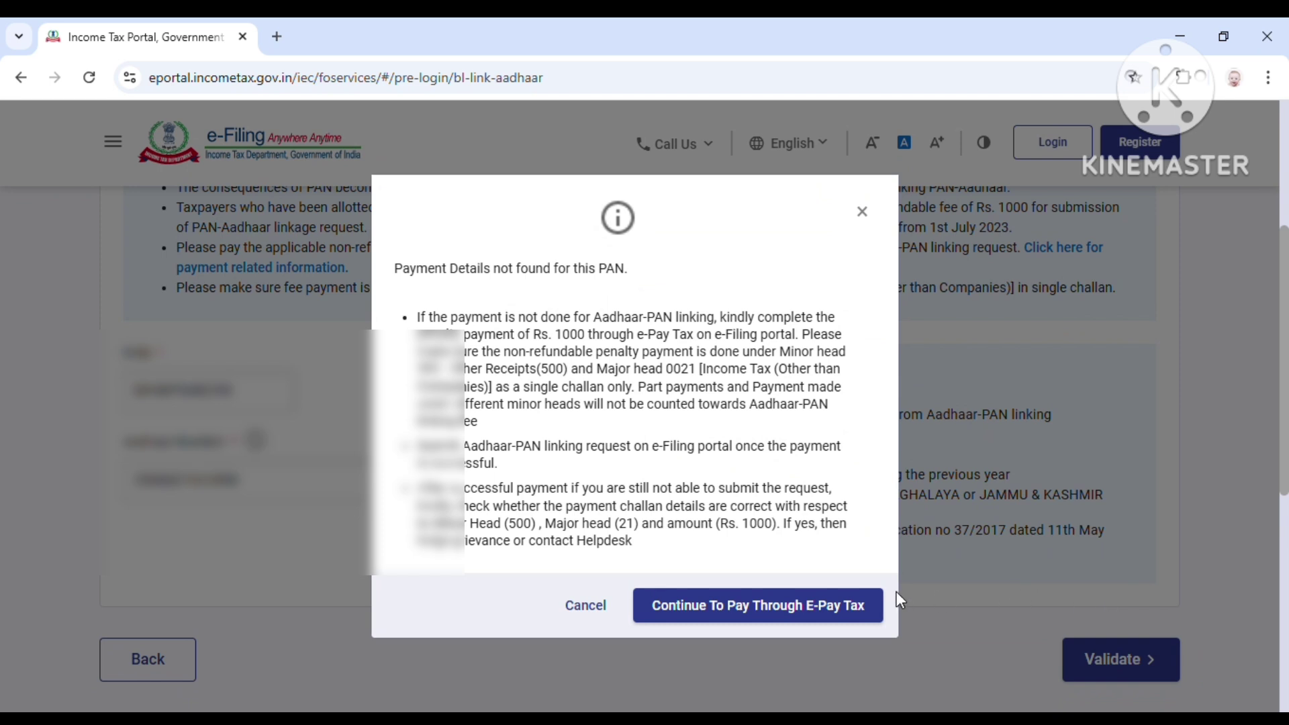
# Step: Acknowledge the payment-not-found notice and continue to pay through e-Pay Tax
pyautogui.moveTo(412, 270); pyautogui.dragTo(643, 276)
pyautogui.click(644, 278)
pyautogui.click(779, 608)
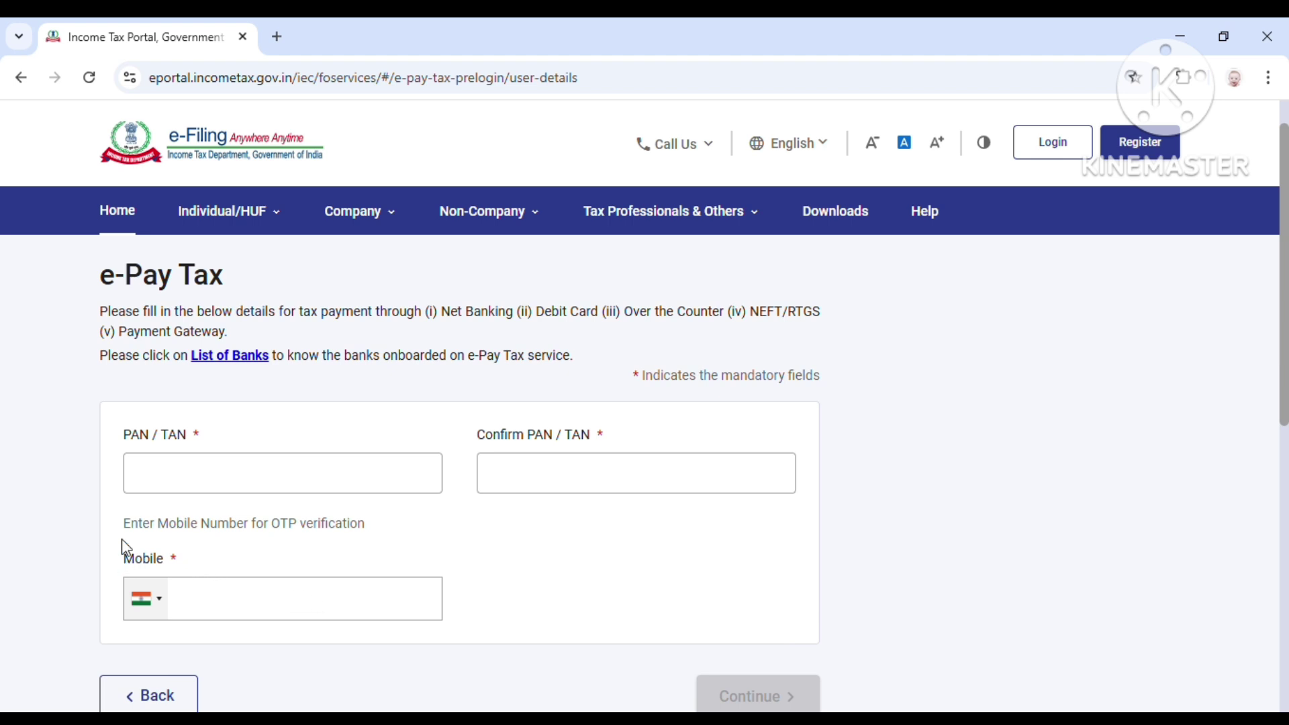
# Step: Enter the PAN, confirm it, and add the mobile number to request an OTP
pyautogui.moveTo(123, 526); pyautogui.dragTo(364, 539)
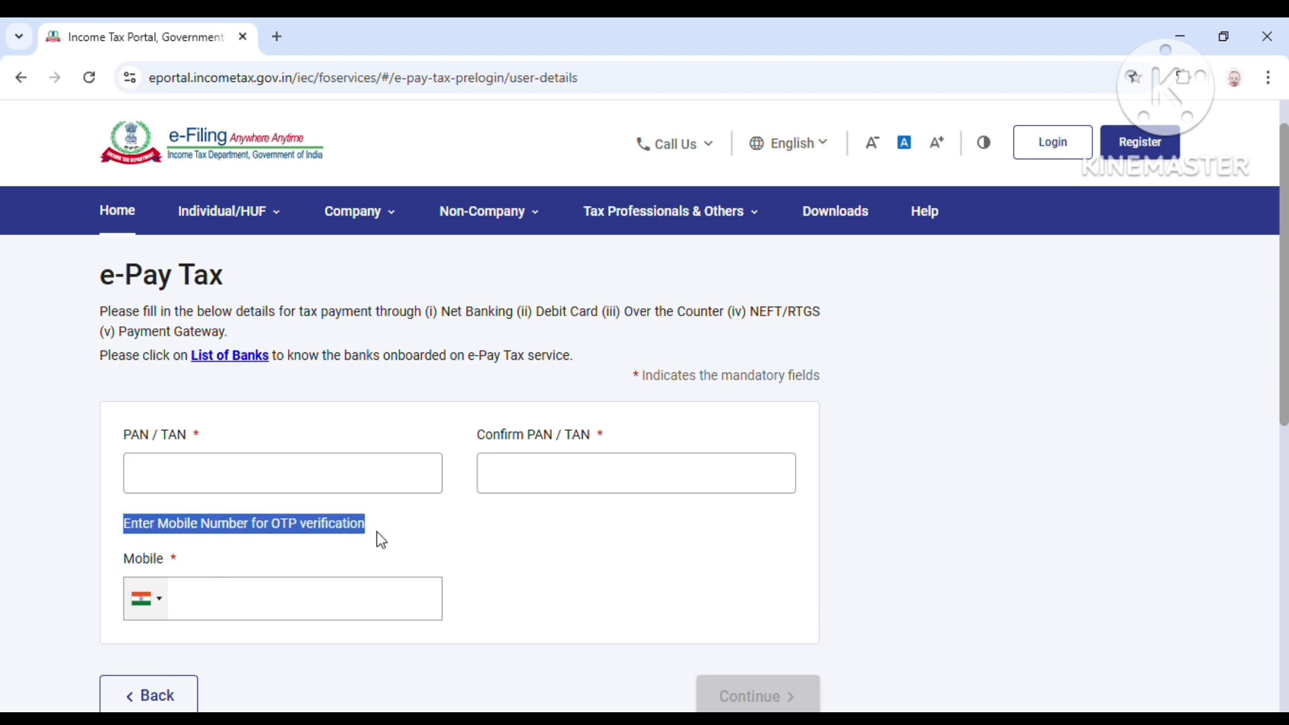
pyautogui.scroll(-2, 381, 530)
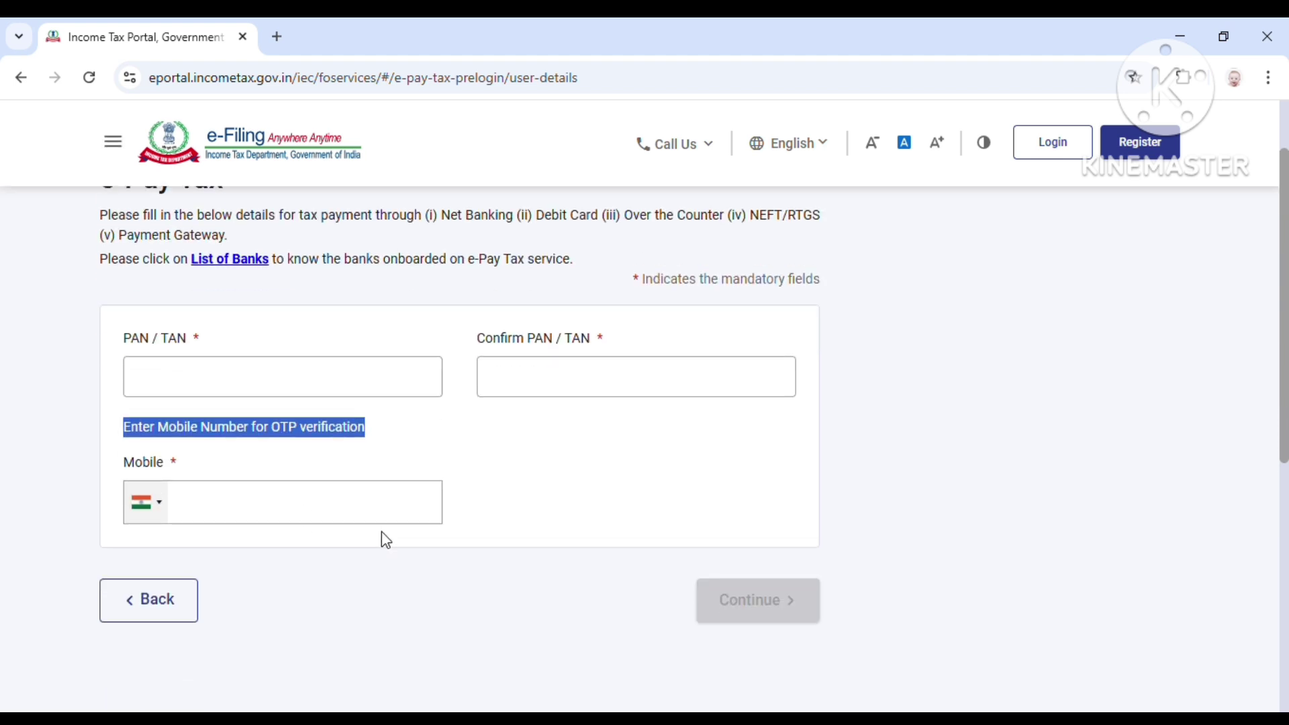
pyautogui.click(279, 375)
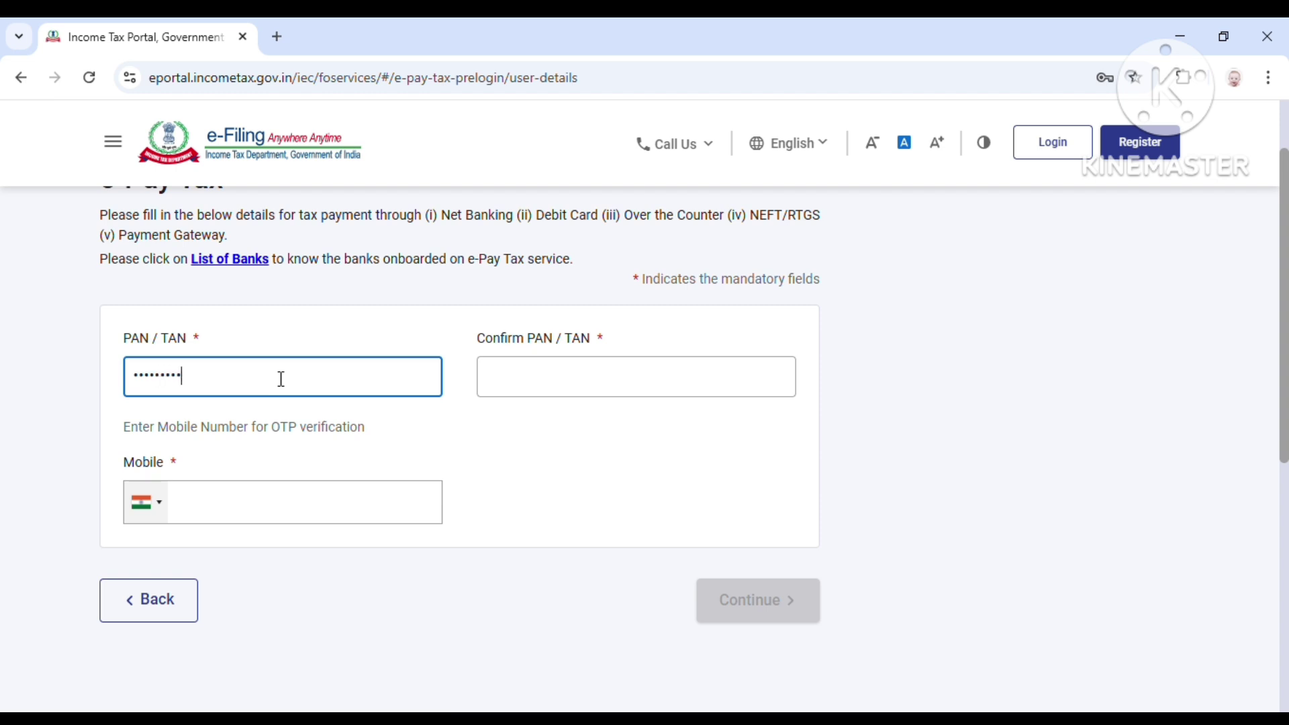
pyautogui.click(511, 390)
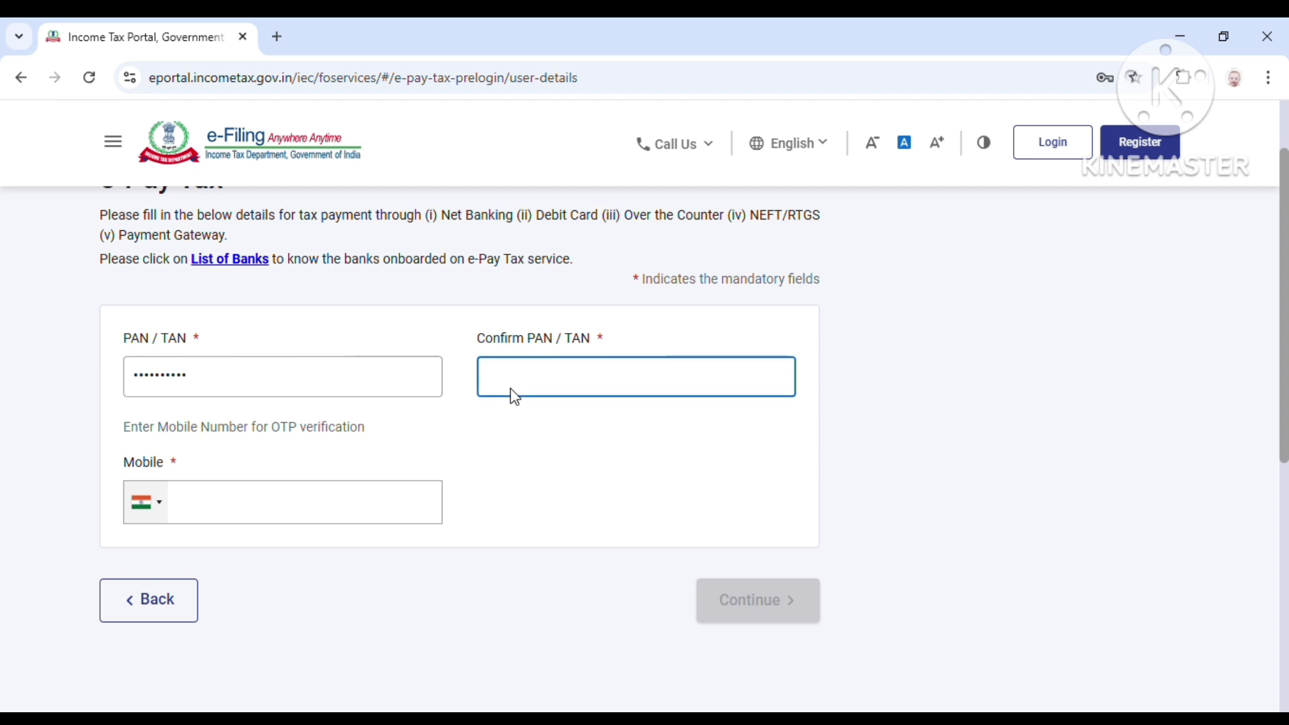
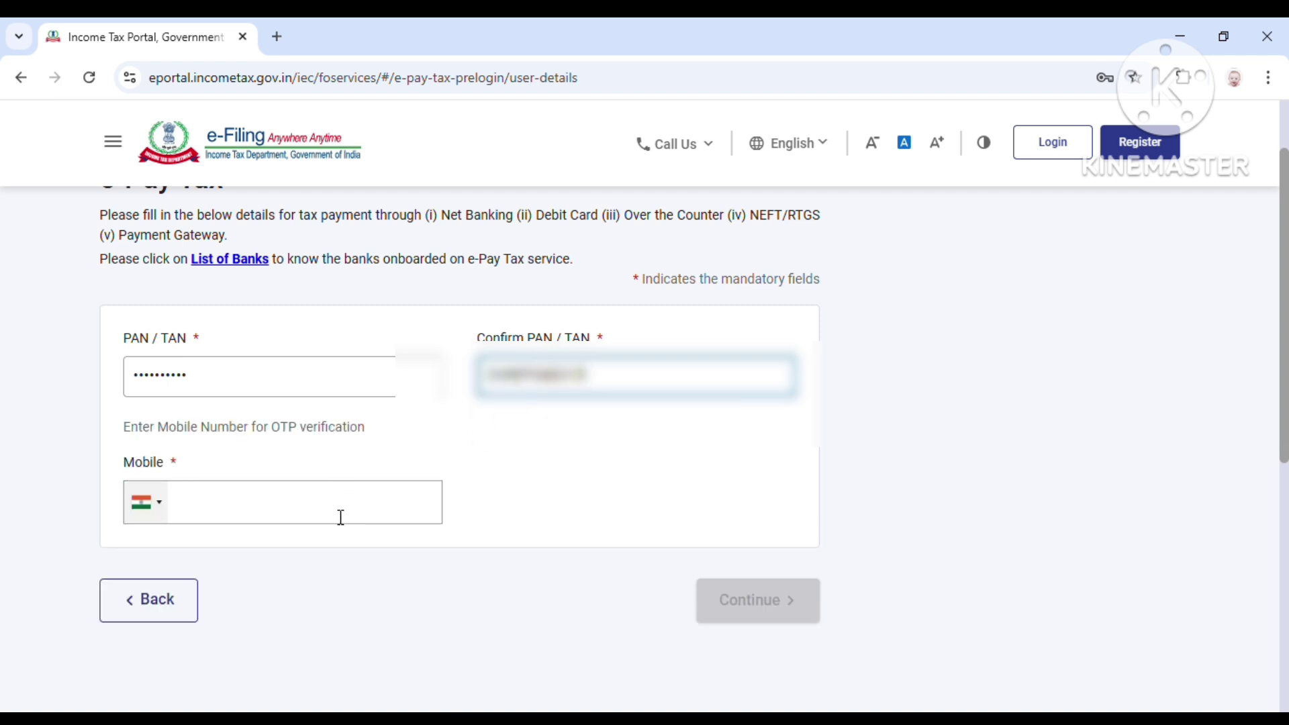
pyautogui.click(340, 517)
pyautogui.write('9876543')
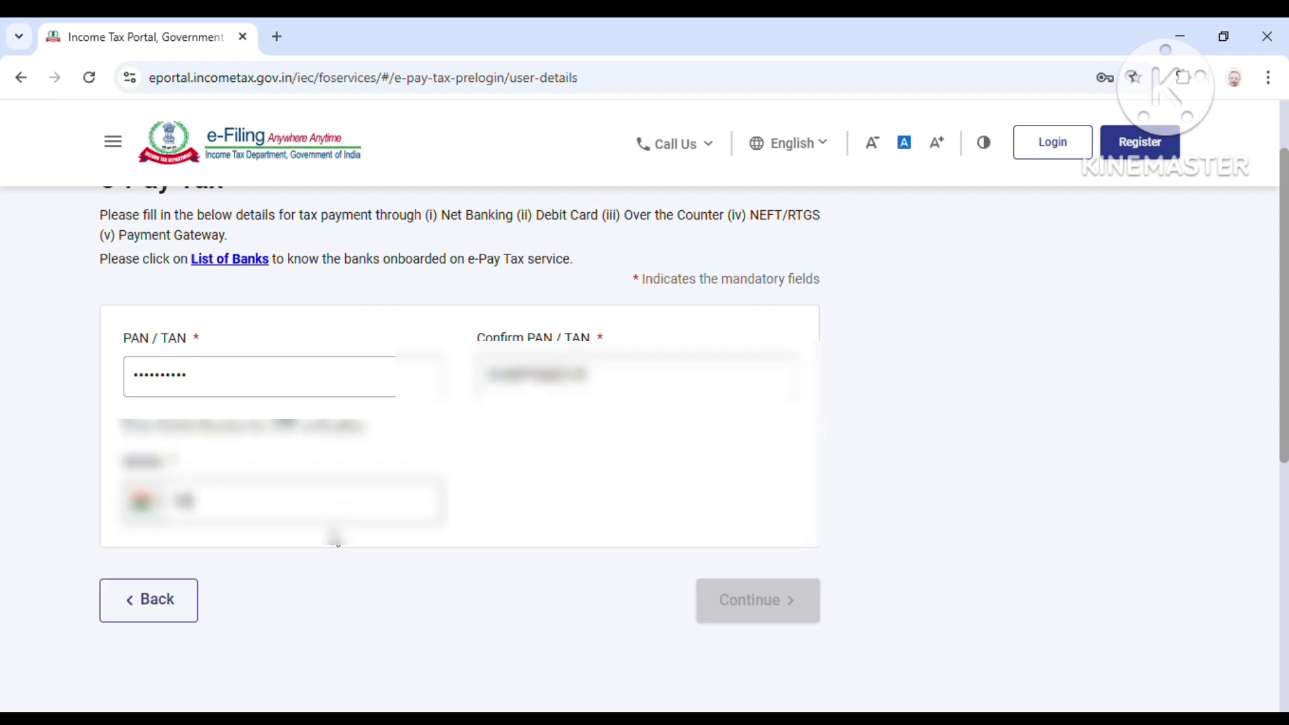
pyautogui.write('210')
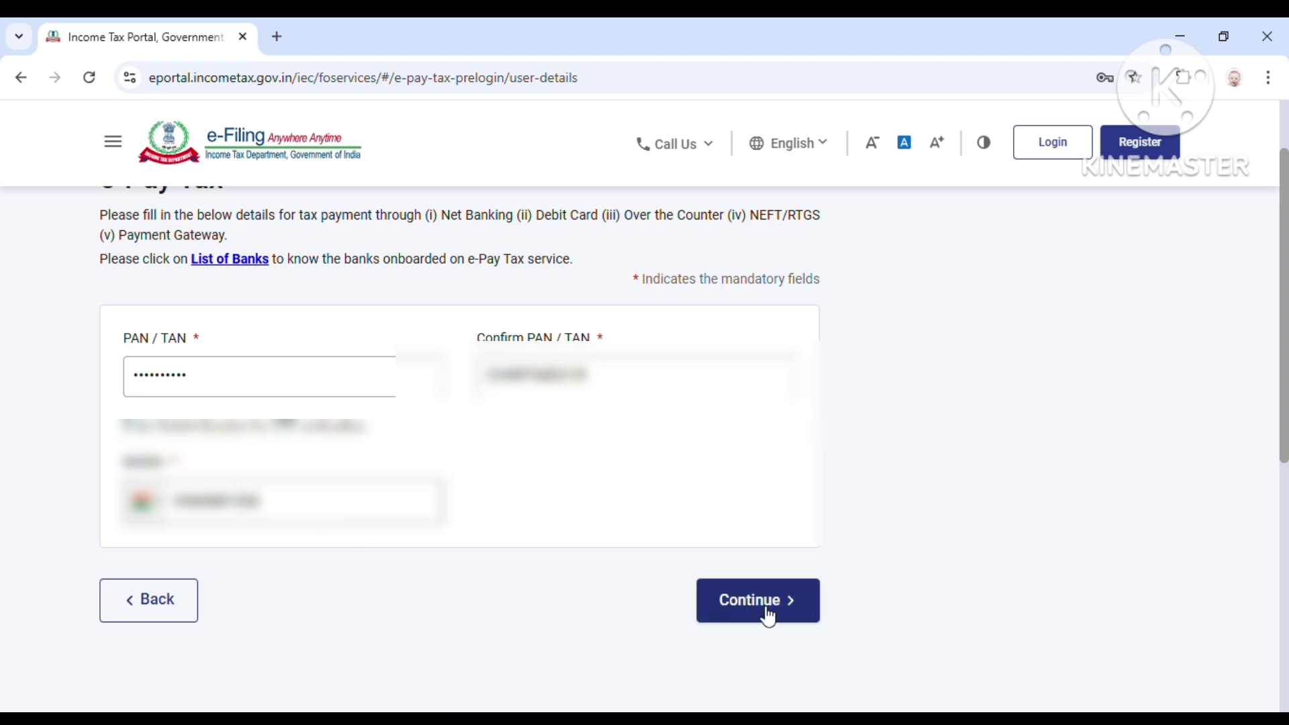
pyautogui.click(768, 615)
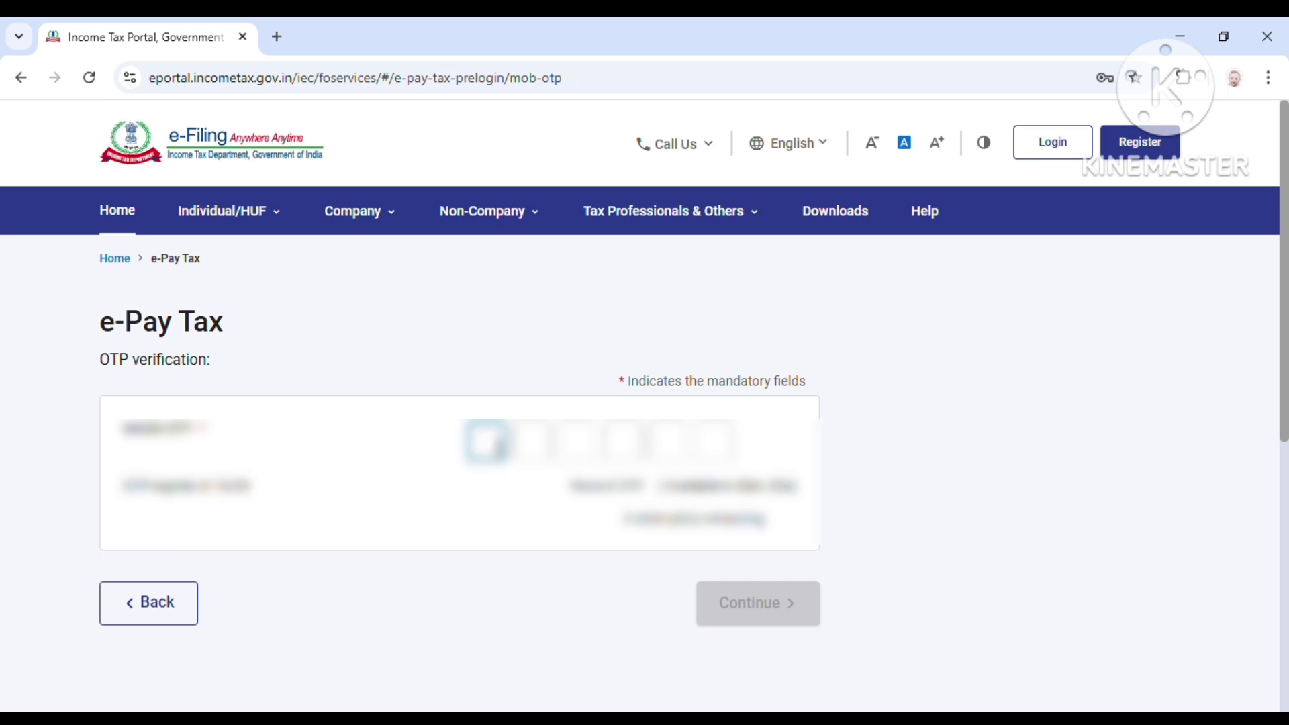
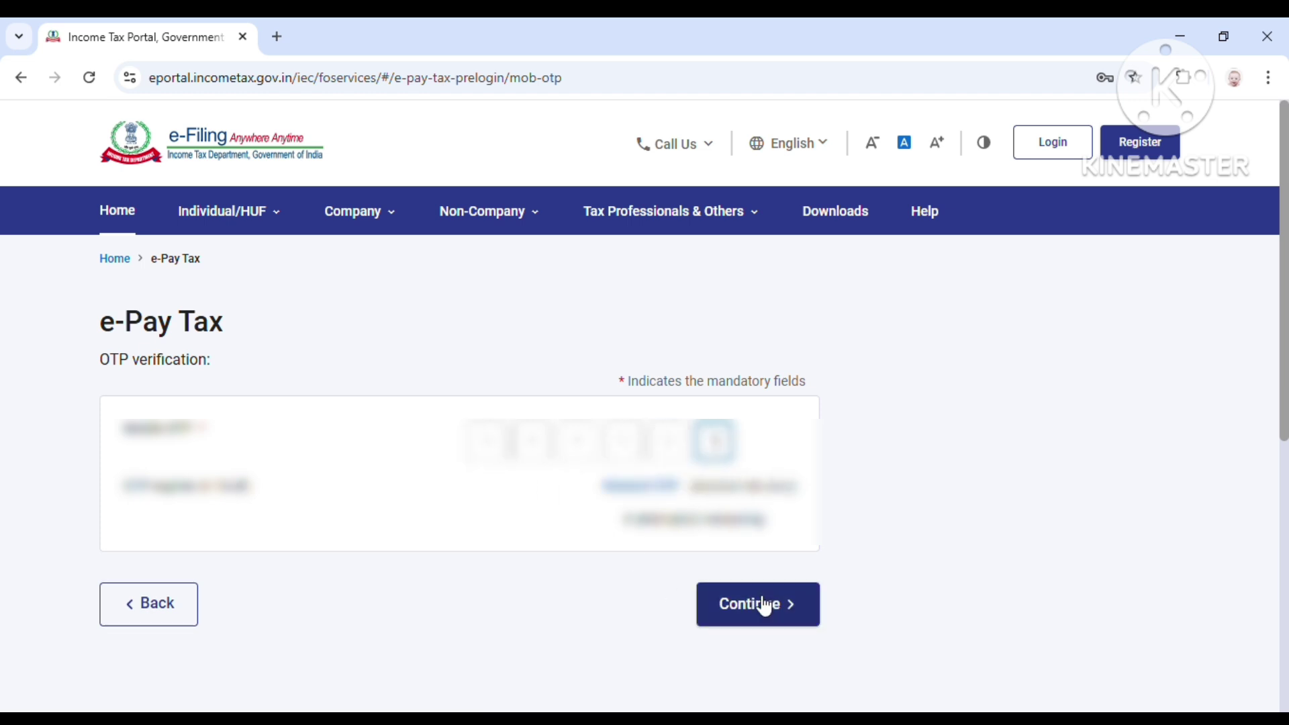
# Step: Verify the six-digit mobile OTP, review the confirmed PAN and name, and continue
pyautogui.click(759, 603)
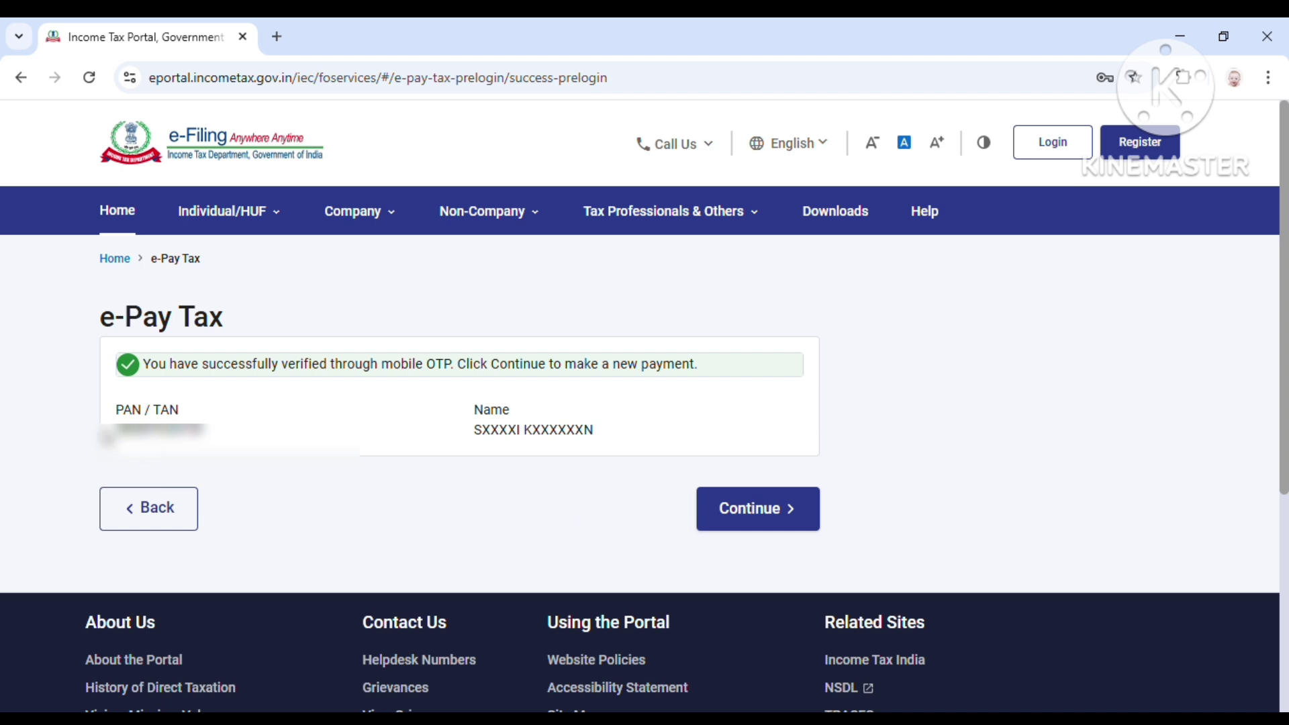
pyautogui.moveTo(116, 433); pyautogui.dragTo(194, 423)
pyautogui.click(253, 433)
pyautogui.moveTo(484, 435); pyautogui.dragTo(607, 442)
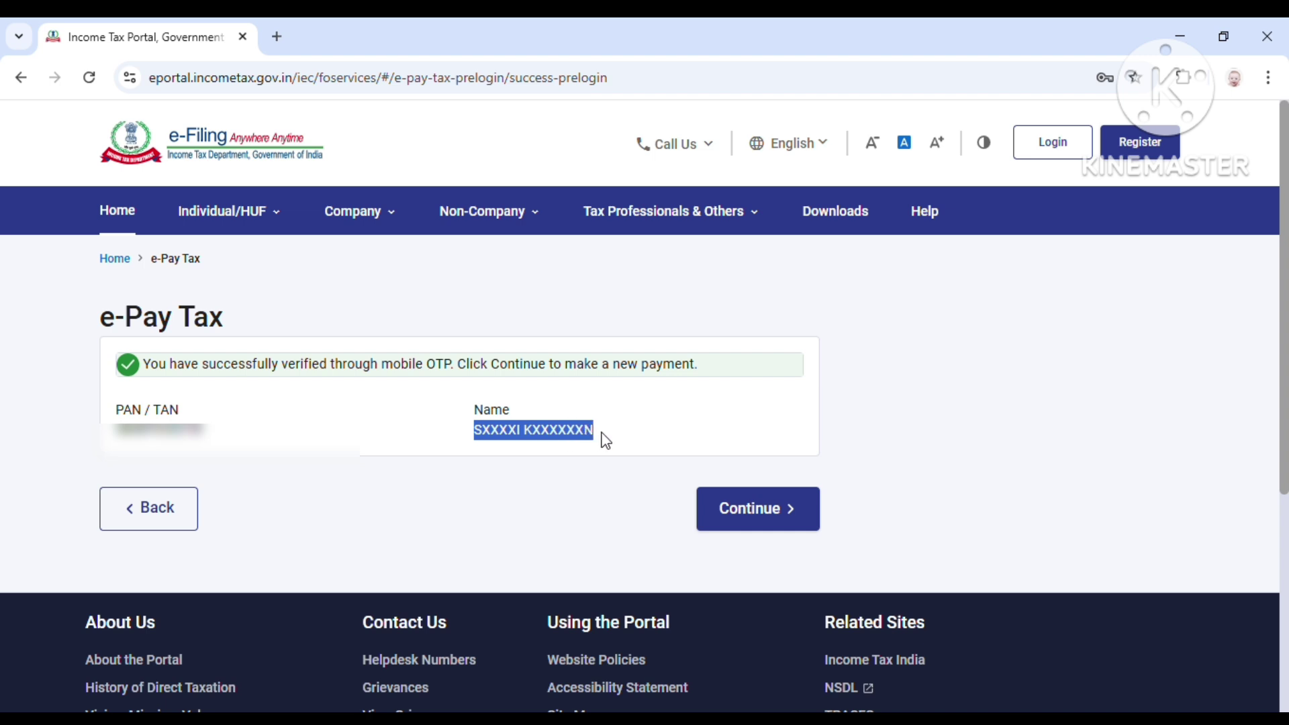
pyautogui.click(606, 444)
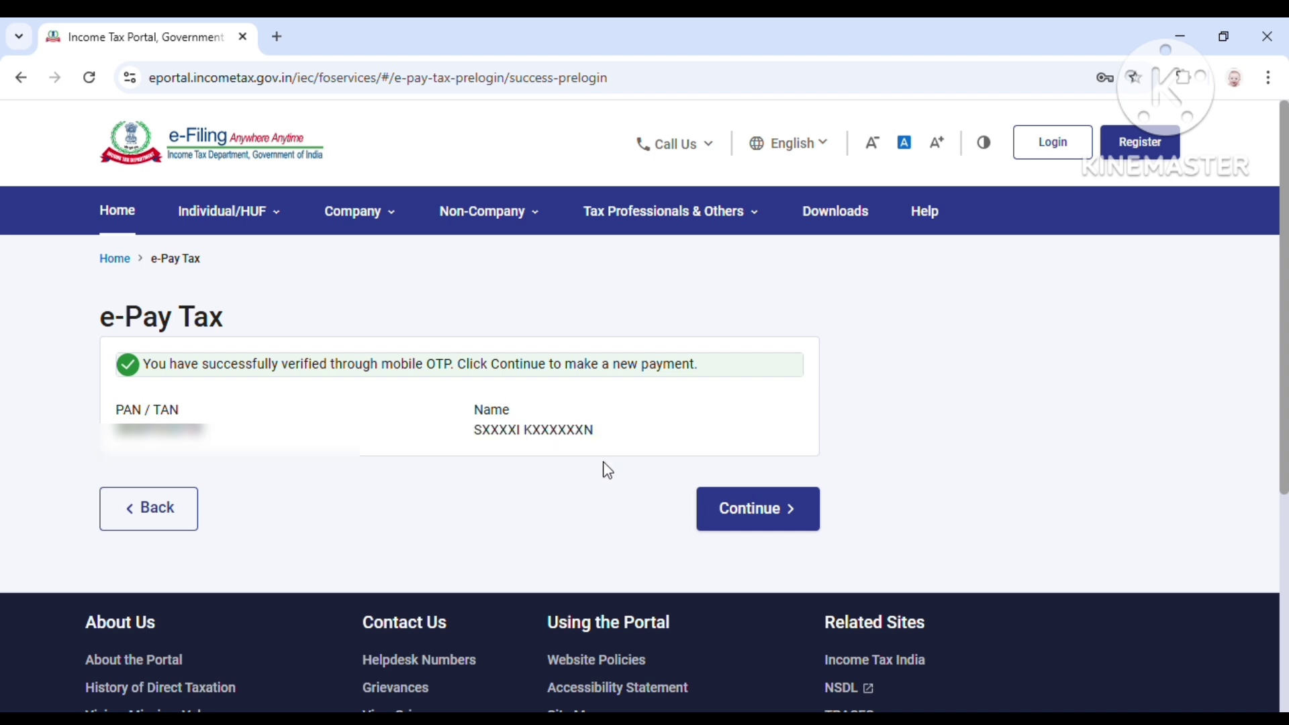
pyautogui.click(769, 514)
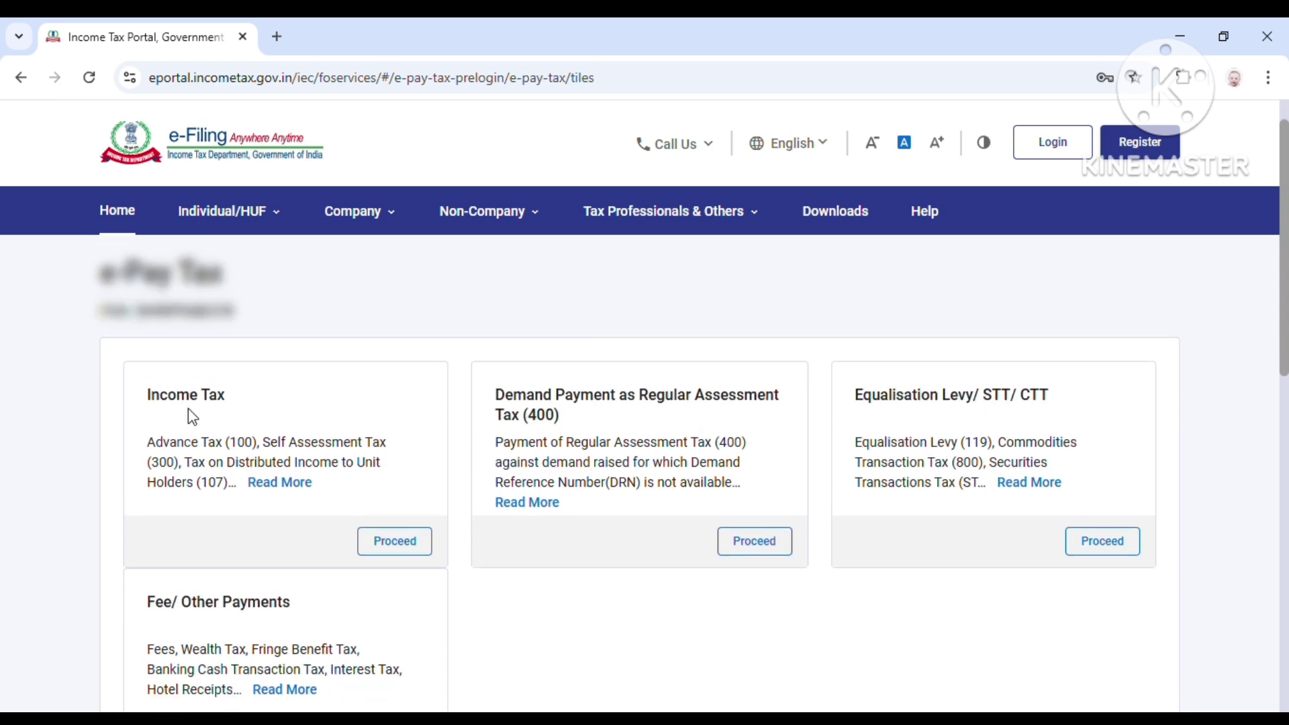
# Step: Choose the Income Tax tile among the e-Pay Tax payment categories
pyautogui.scroll(-2, 216, 545)
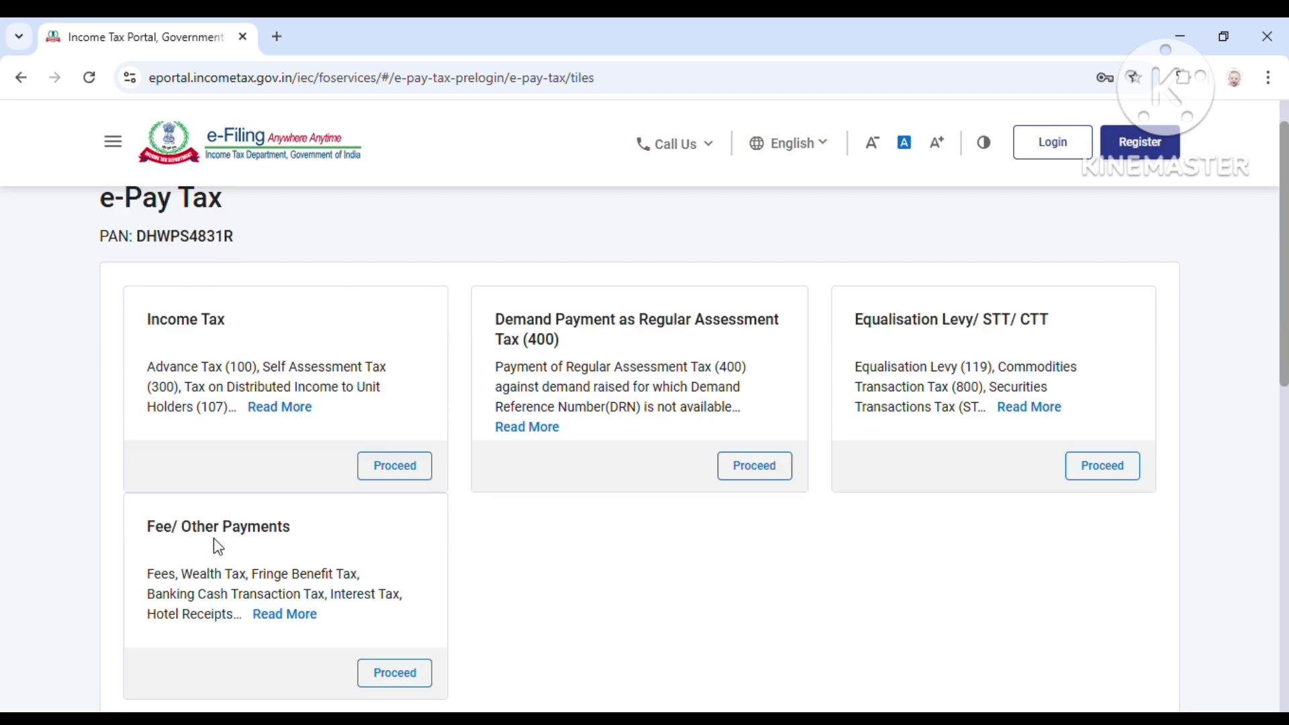
pyautogui.scroll(-1, 218, 545)
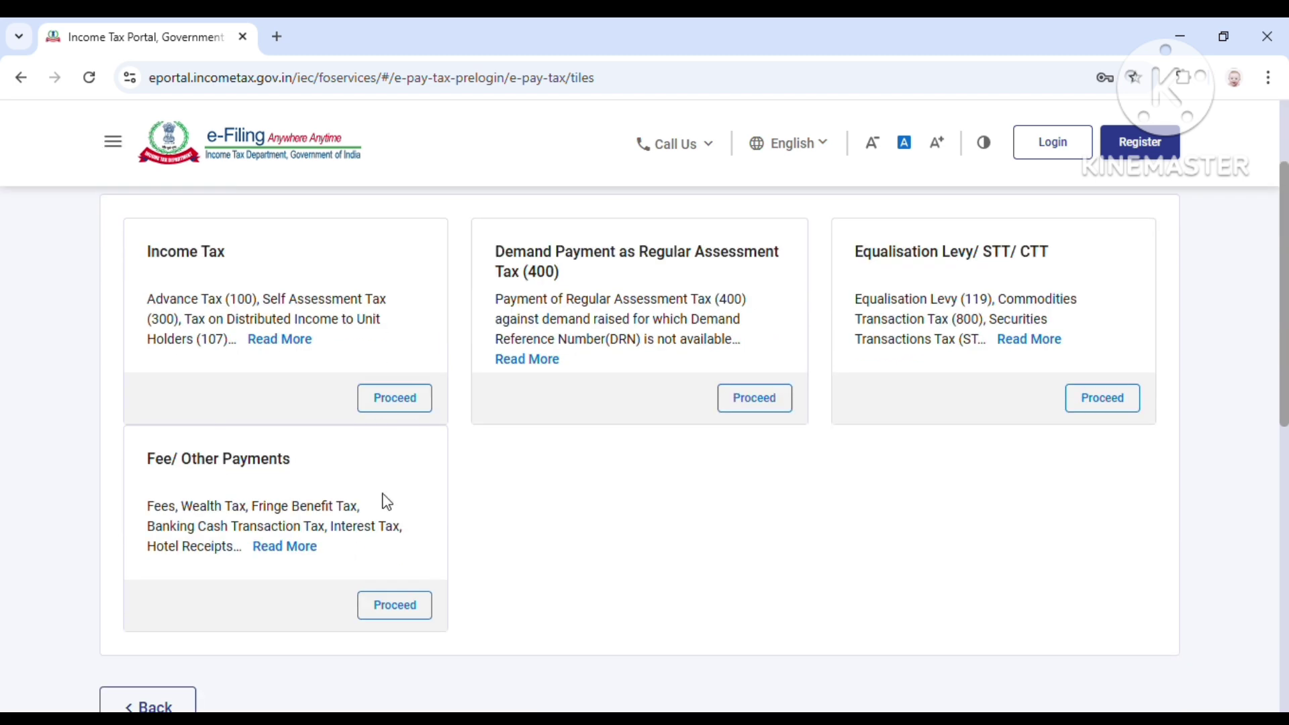
pyautogui.click(396, 401)
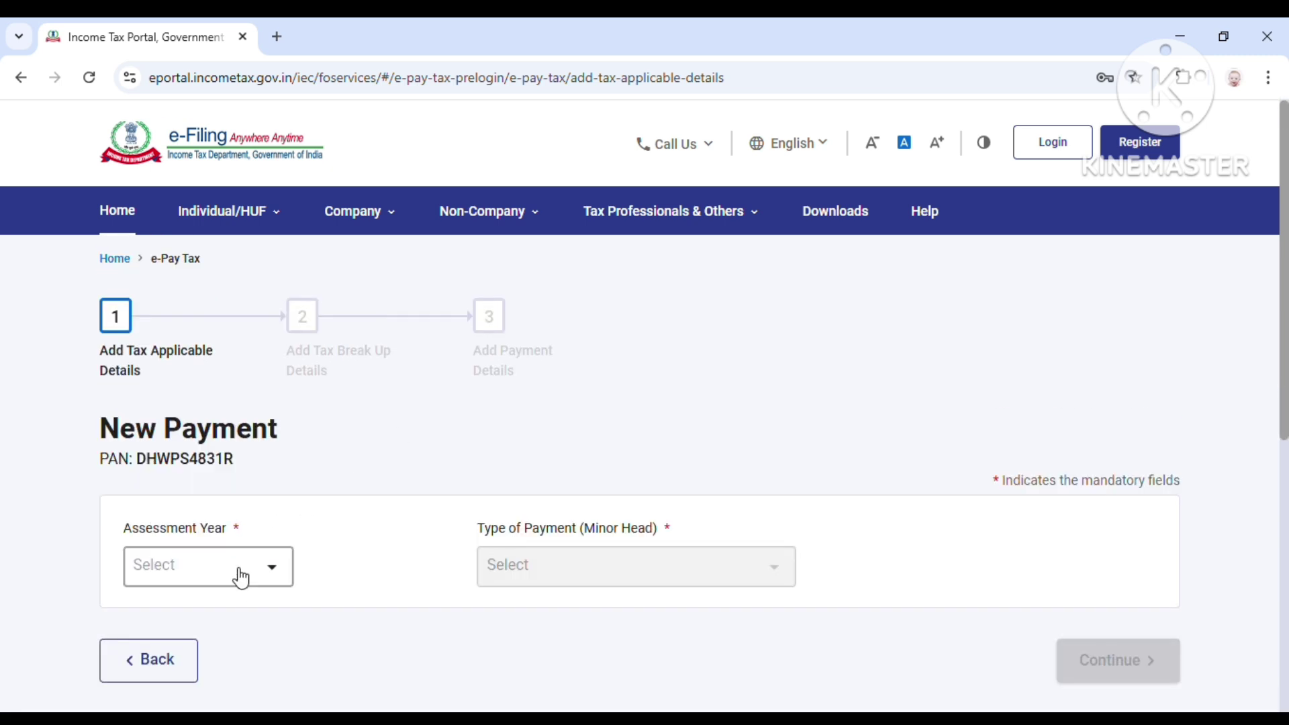
# Step: Set Assessment Year 2025-26 and payment type Other Receipts (500)
pyautogui.click(242, 571)
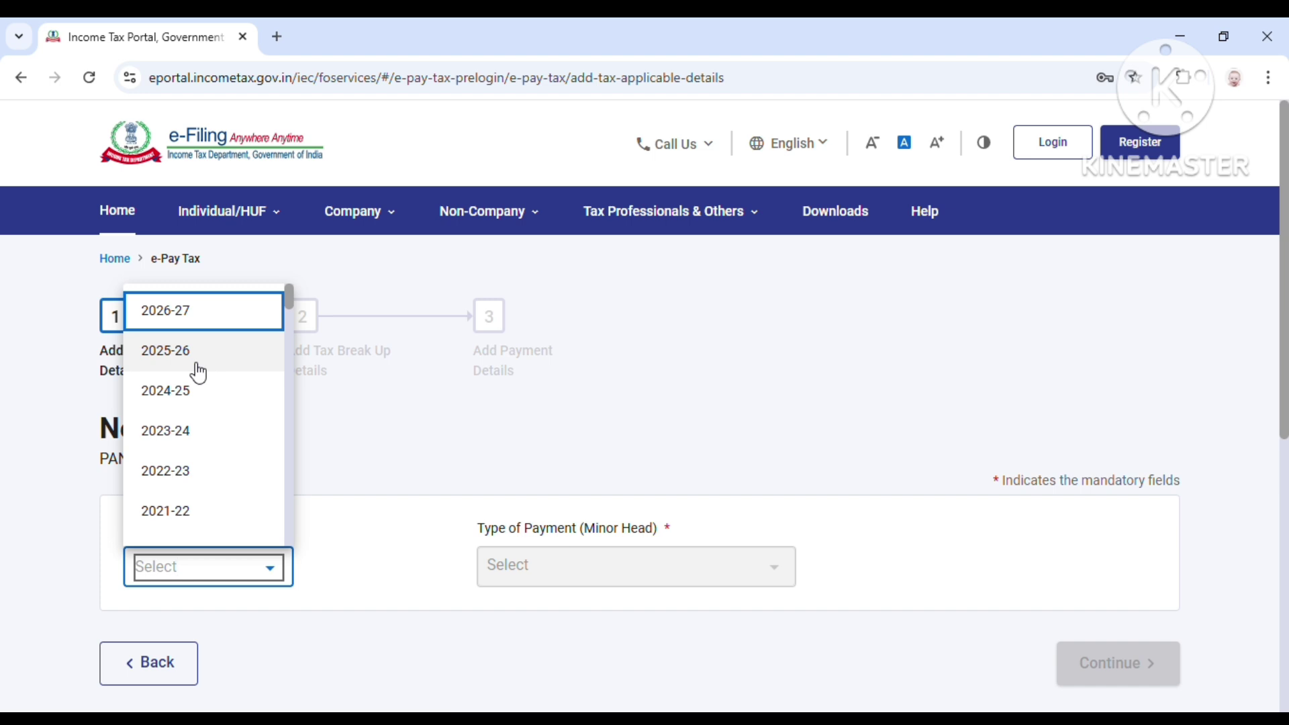
pyautogui.click(196, 366)
pyautogui.scroll(-2, 390, 413)
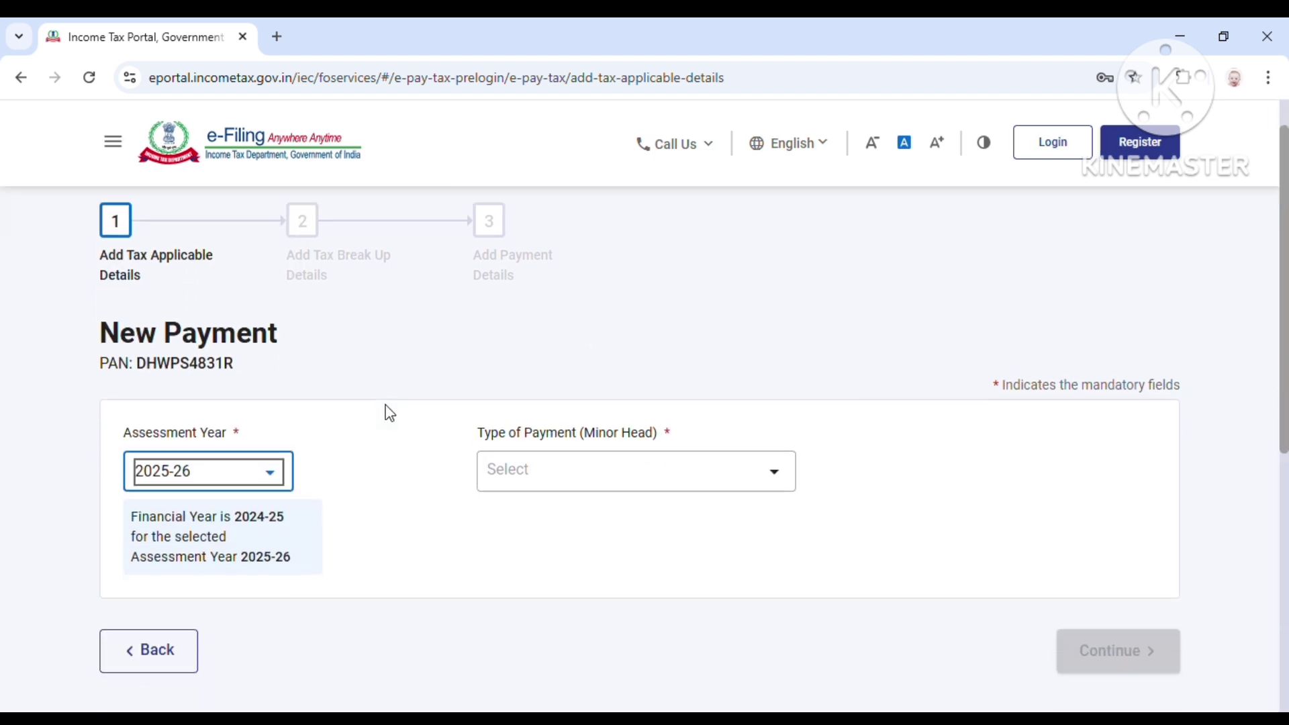
pyautogui.scroll(-2, 388, 416)
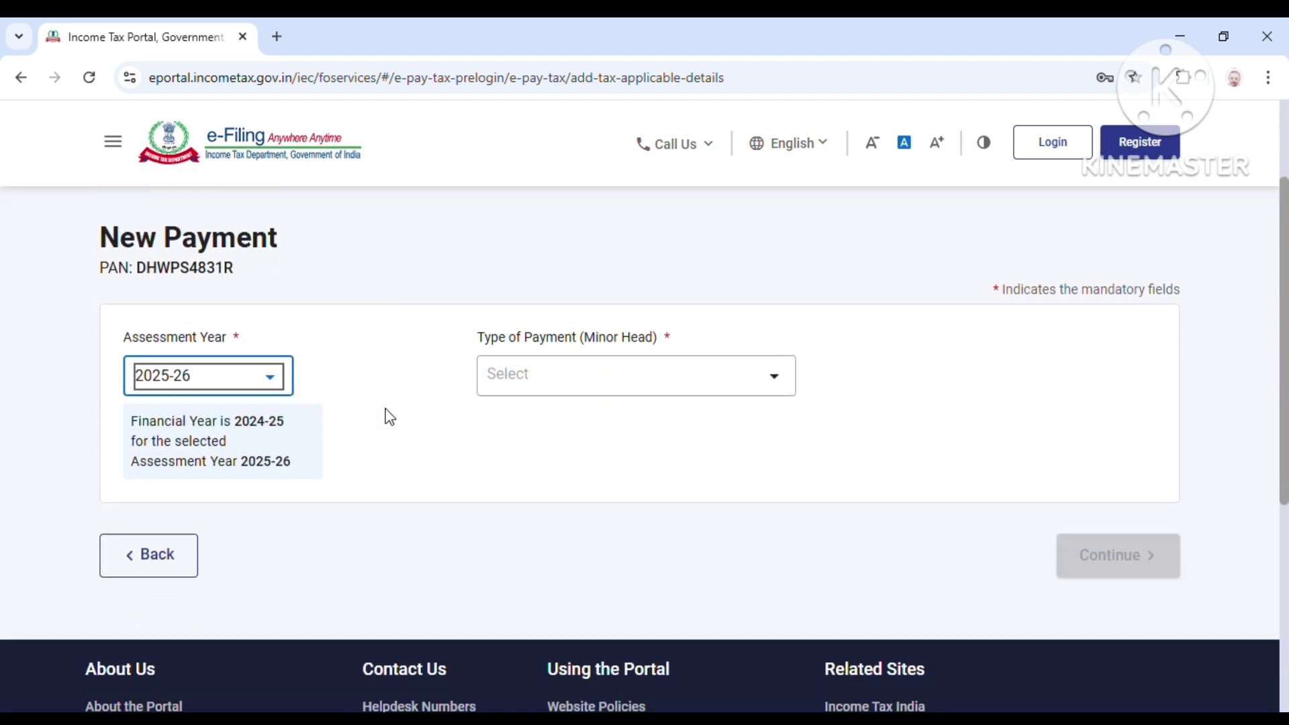
pyautogui.click(607, 384)
pyautogui.scroll(-5, 611, 517)
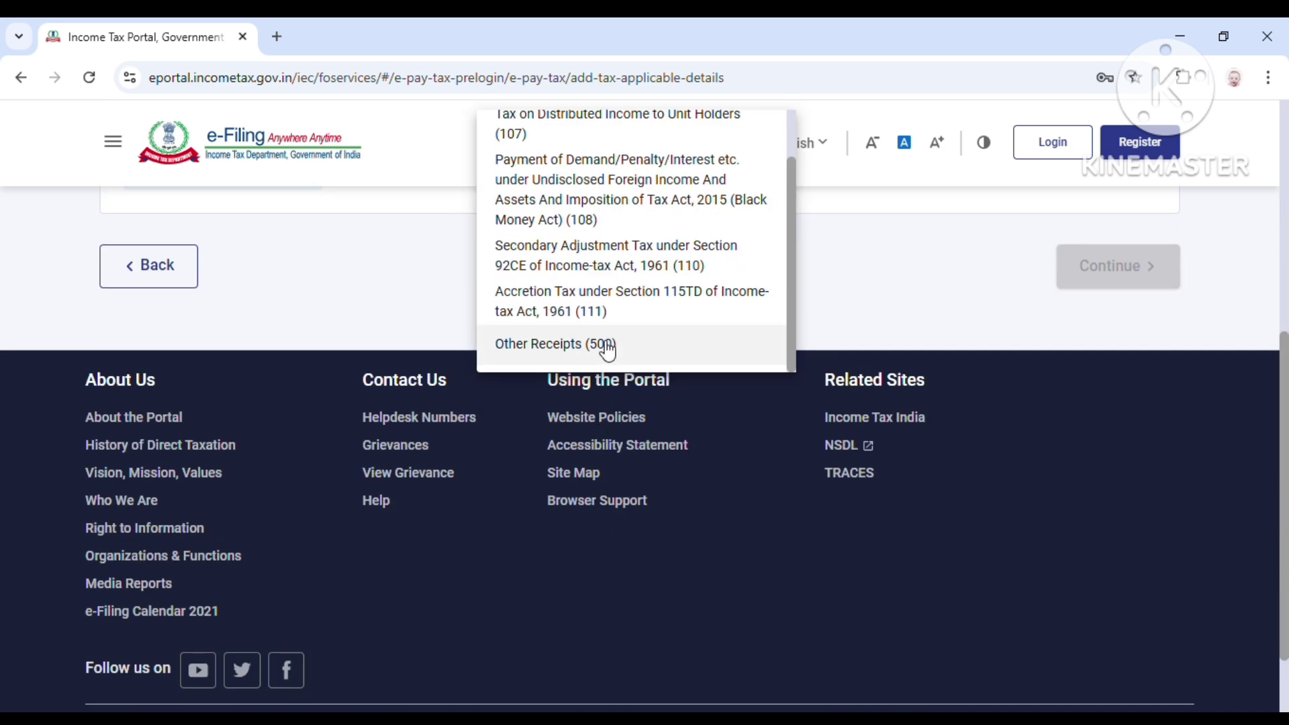
pyautogui.click(608, 346)
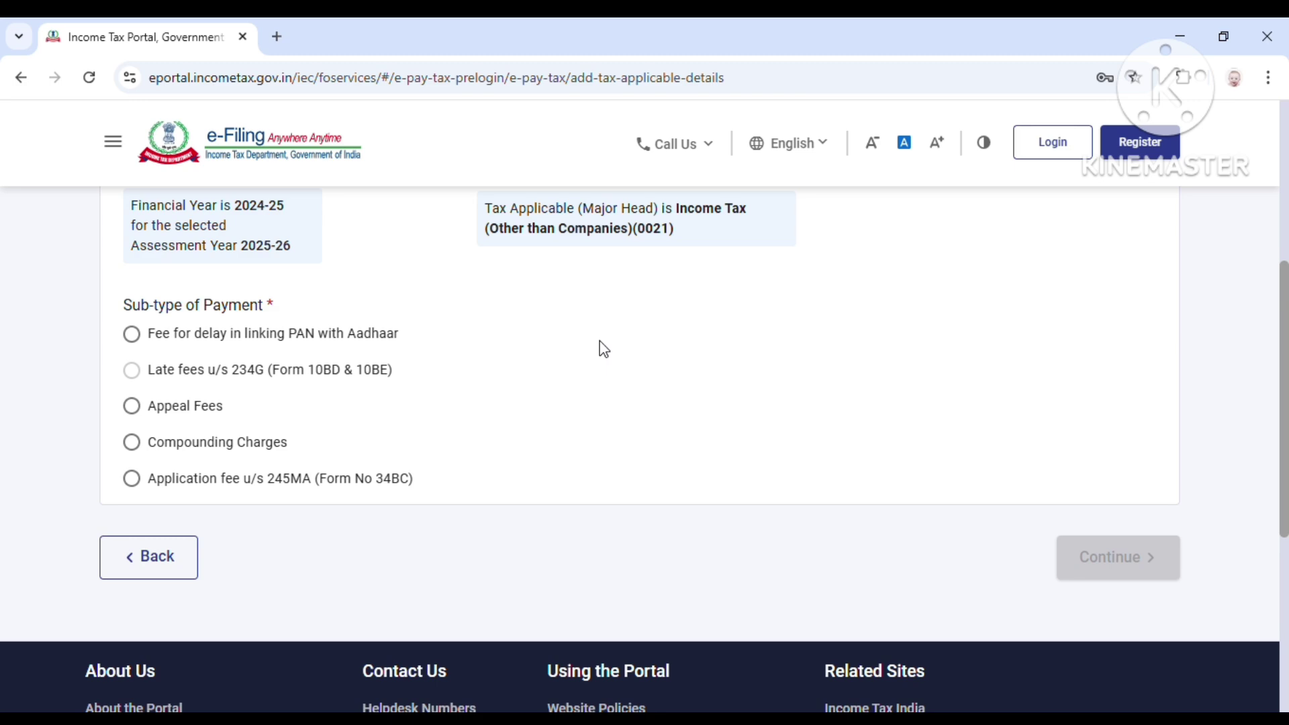
# Step: Select the fee for delay in linking PAN with Aadhaar and continue to the break-up
pyautogui.scroll(3, 741, 384)
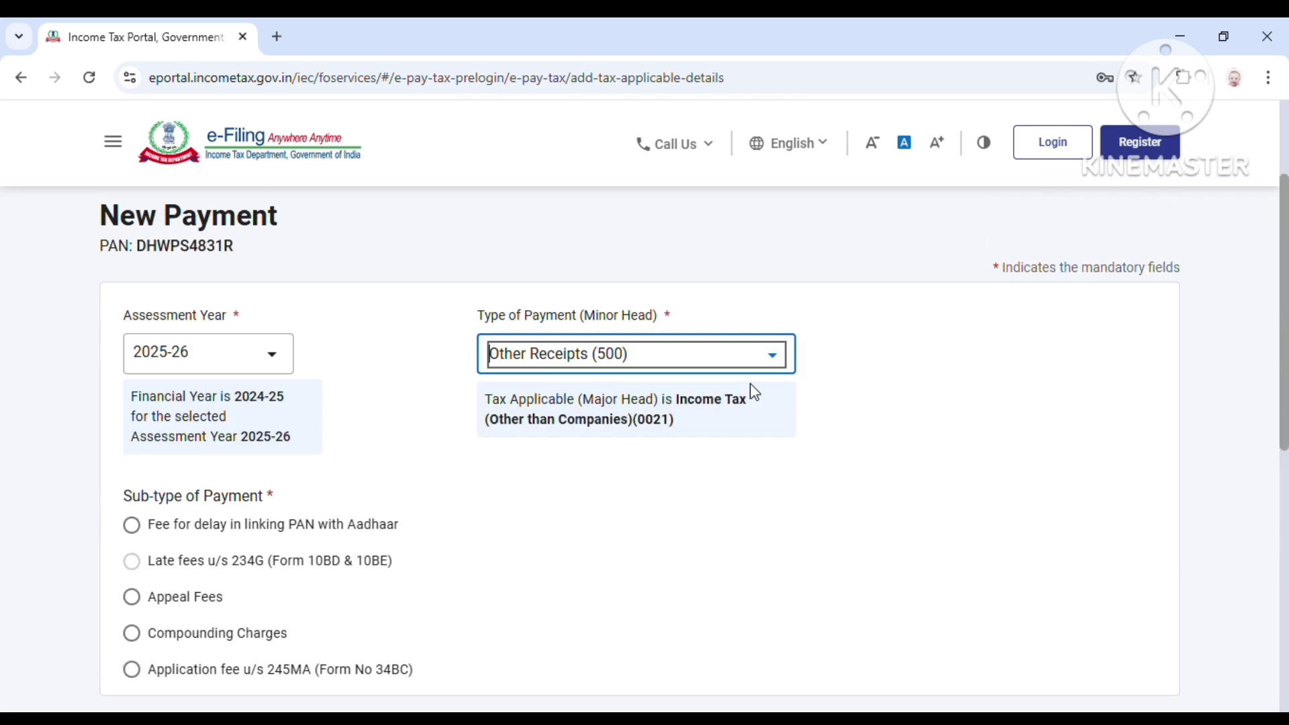
pyautogui.scroll(-2, 755, 392)
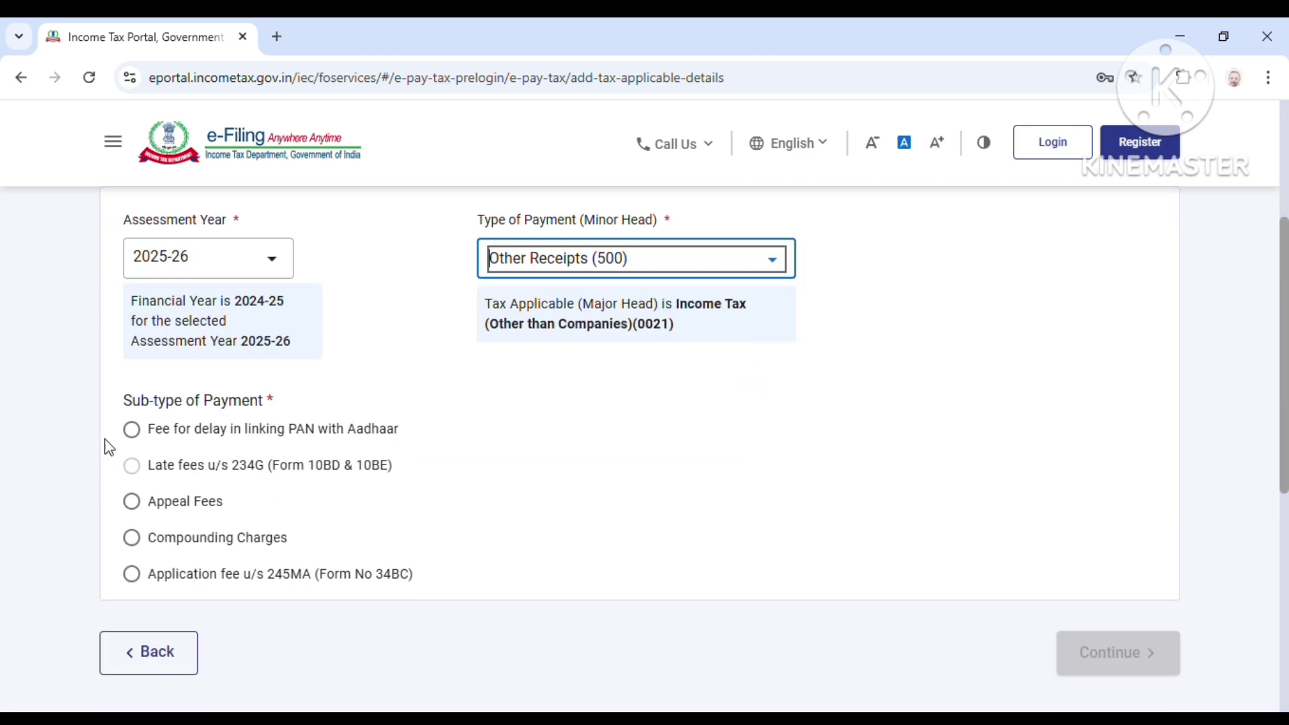
pyautogui.click(137, 431)
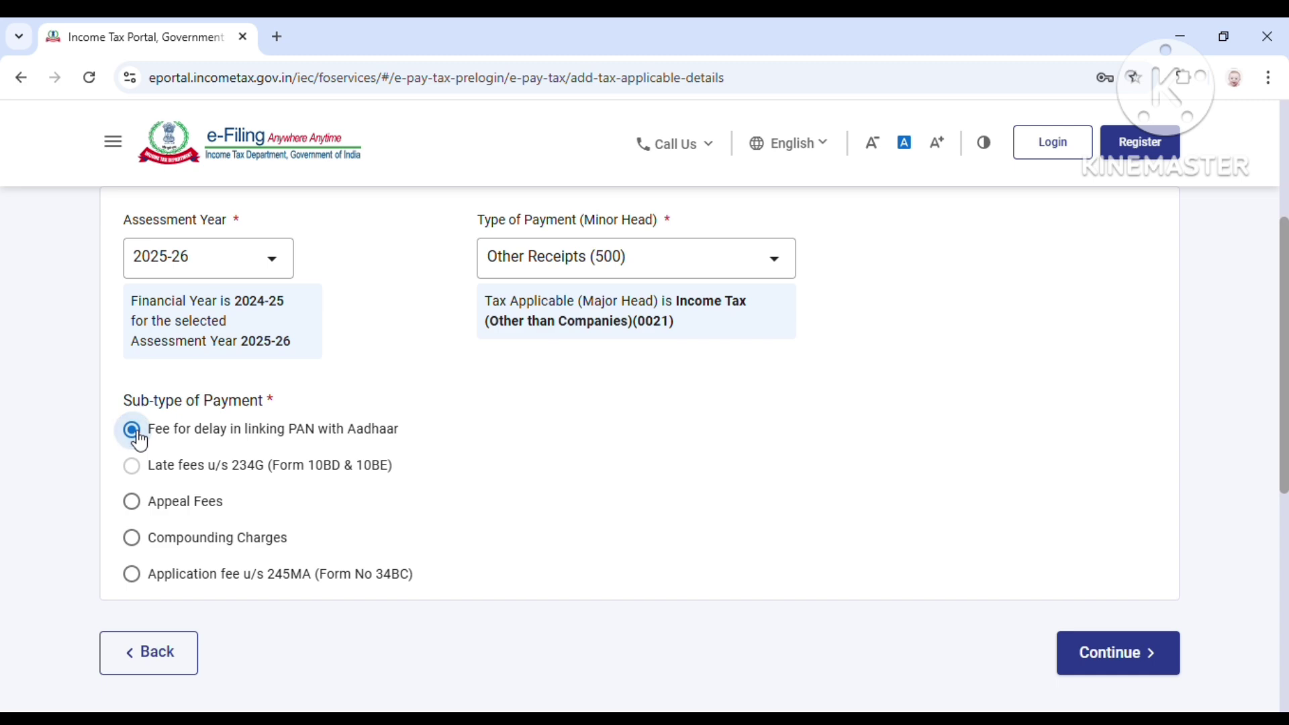
pyautogui.scroll(-4, 829, 466)
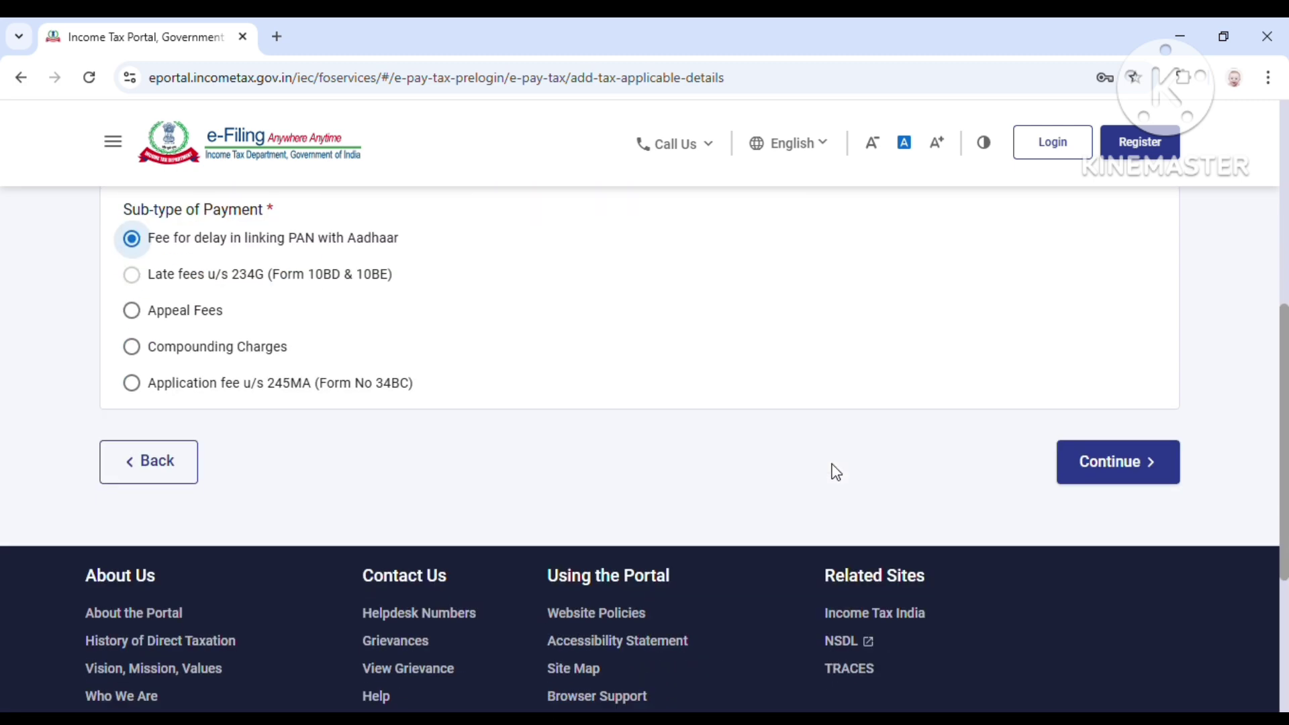
pyautogui.scroll(4, 601, 408)
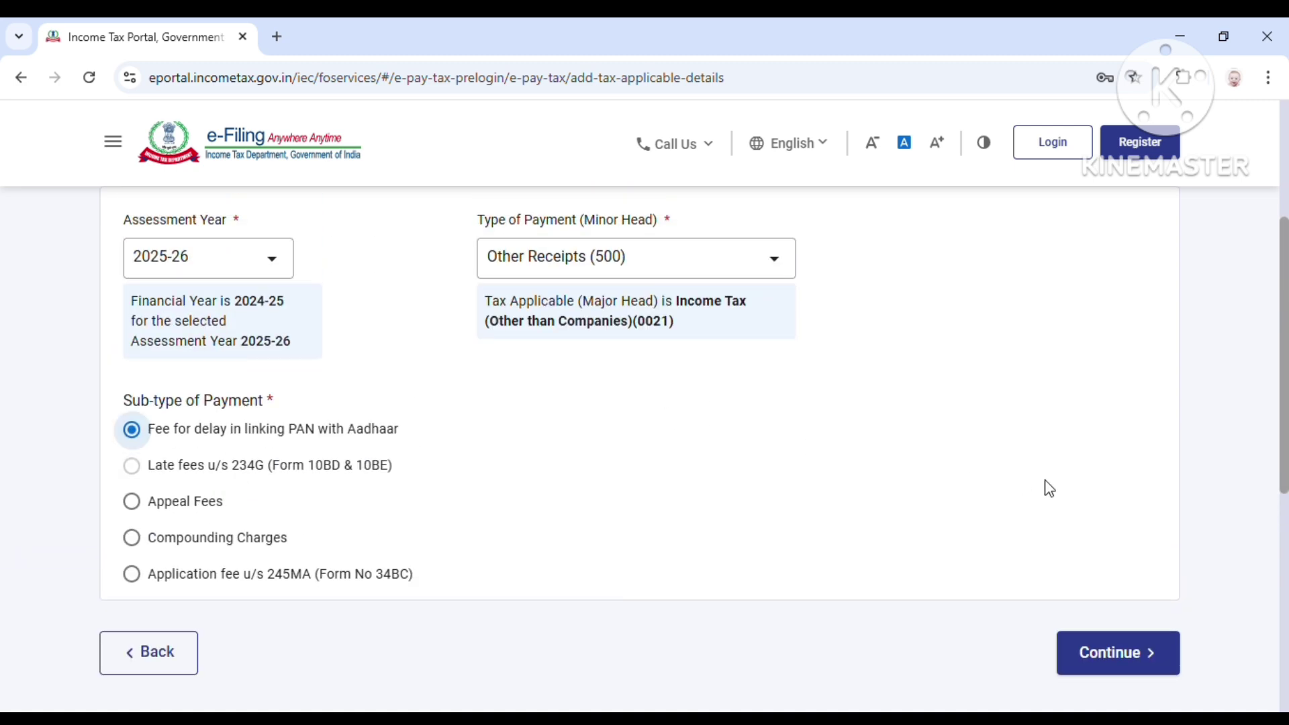
pyautogui.click(1105, 655)
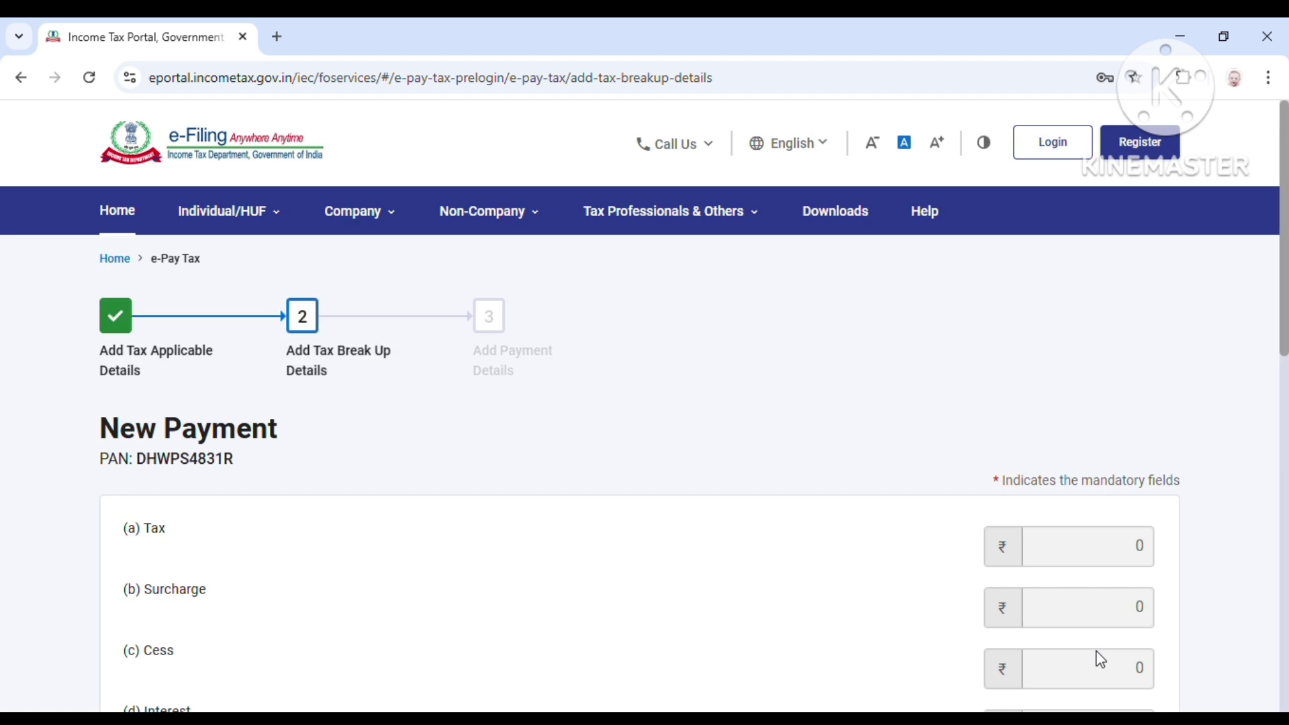
# Step: Accept the ₹1,000 tax break-up details
pyautogui.scroll(-4, 947, 612)
pyautogui.scroll(-2, 940, 605)
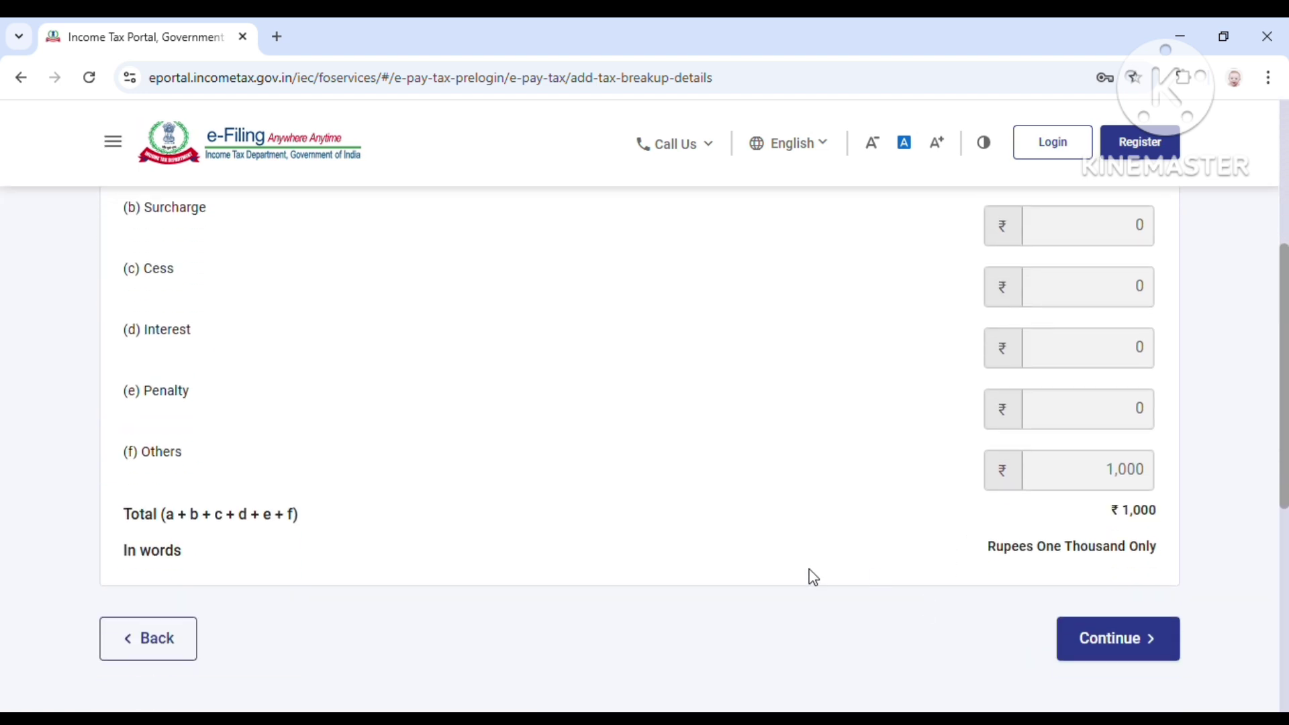
pyautogui.click(1148, 646)
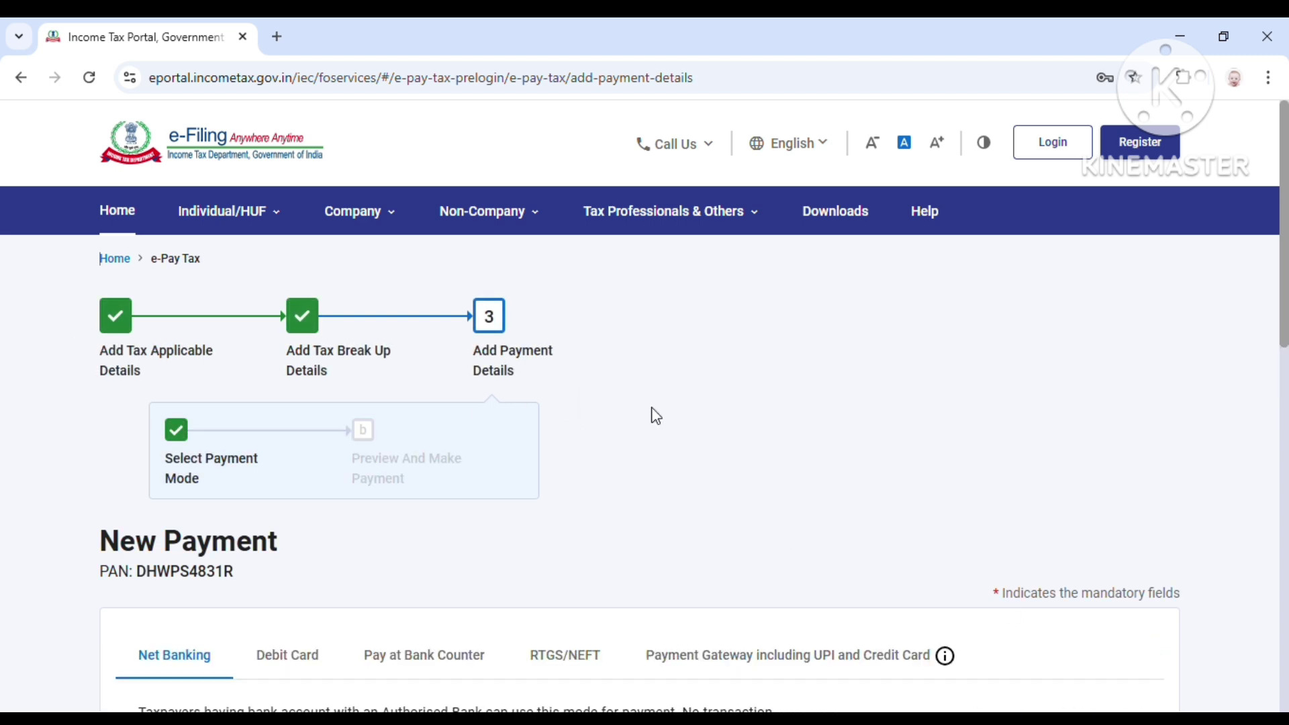
# Step: Choose Payment Gateway mode with Canara Bank and continue to the preview
pyautogui.scroll(-4, 521, 420)
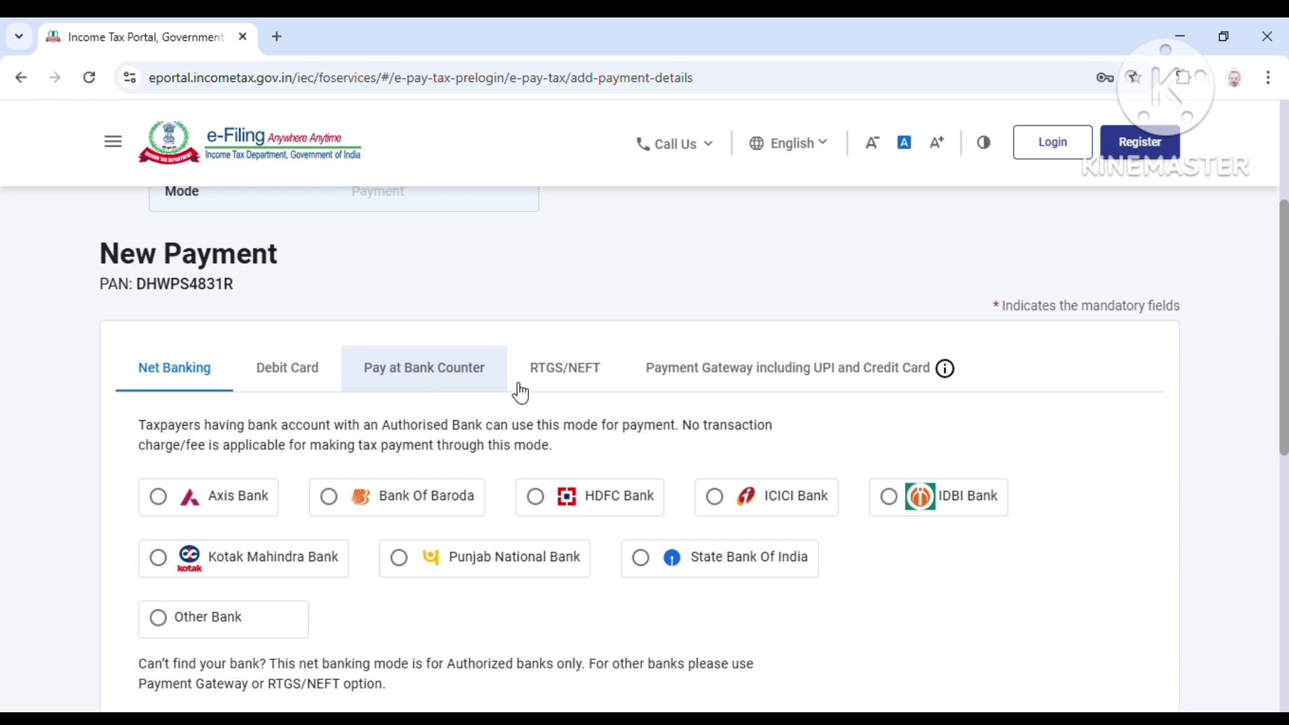
pyautogui.click(792, 383)
pyautogui.scroll(-3, 845, 405)
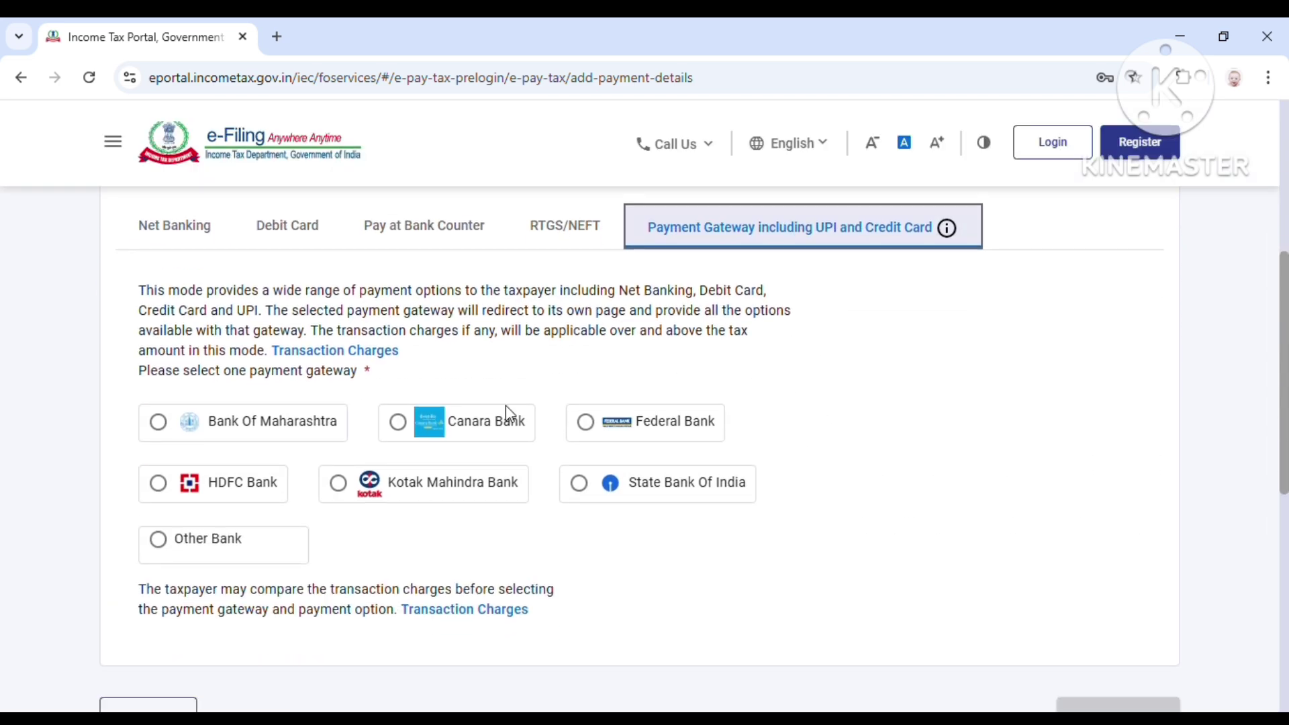
pyautogui.click(502, 438)
pyautogui.scroll(-3, 764, 475)
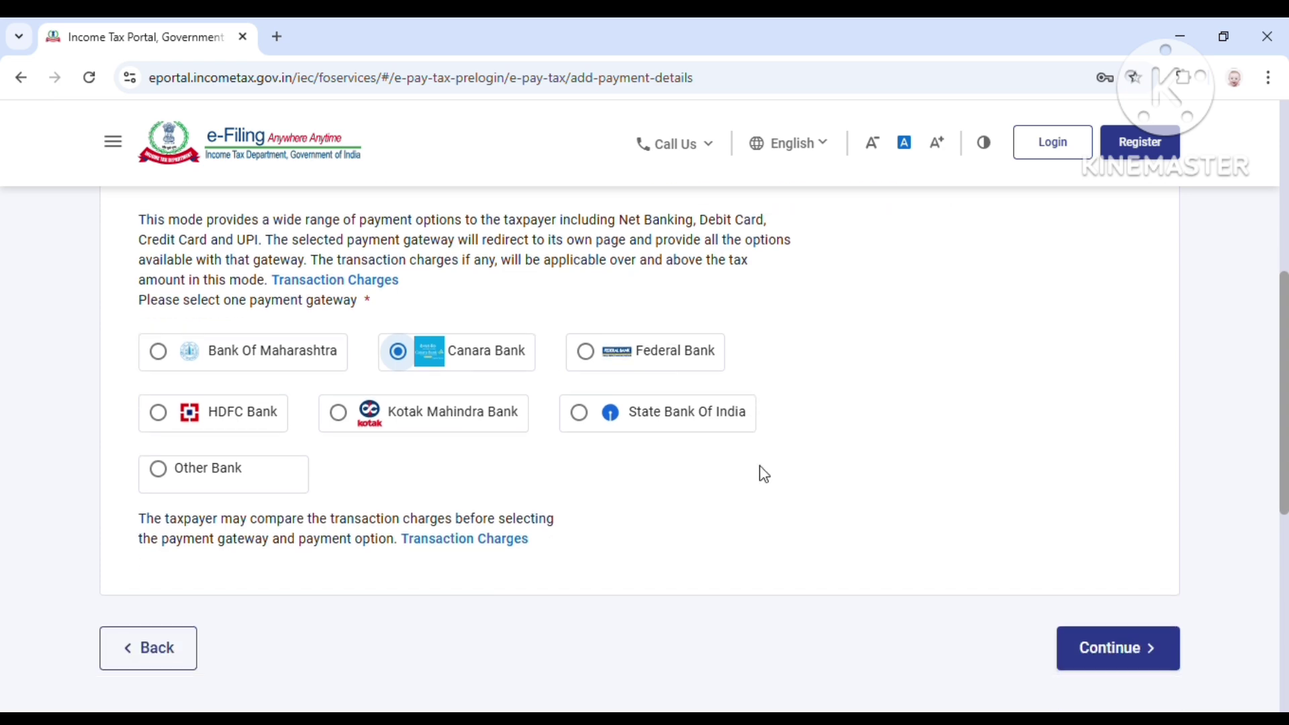
pyautogui.click(1158, 542)
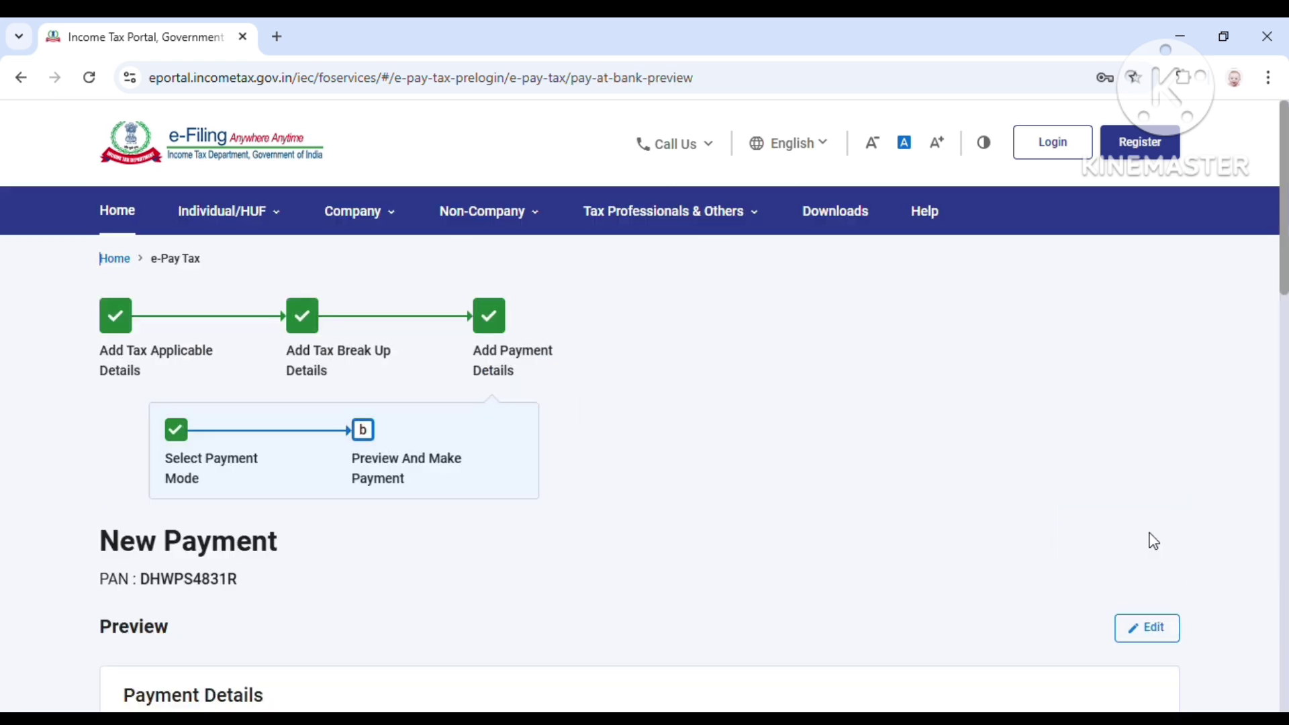
# Step: Review the ₹1,000 payment preview and choose Pay Now
pyautogui.scroll(-4, 910, 496)
pyautogui.scroll(3, 598, 408)
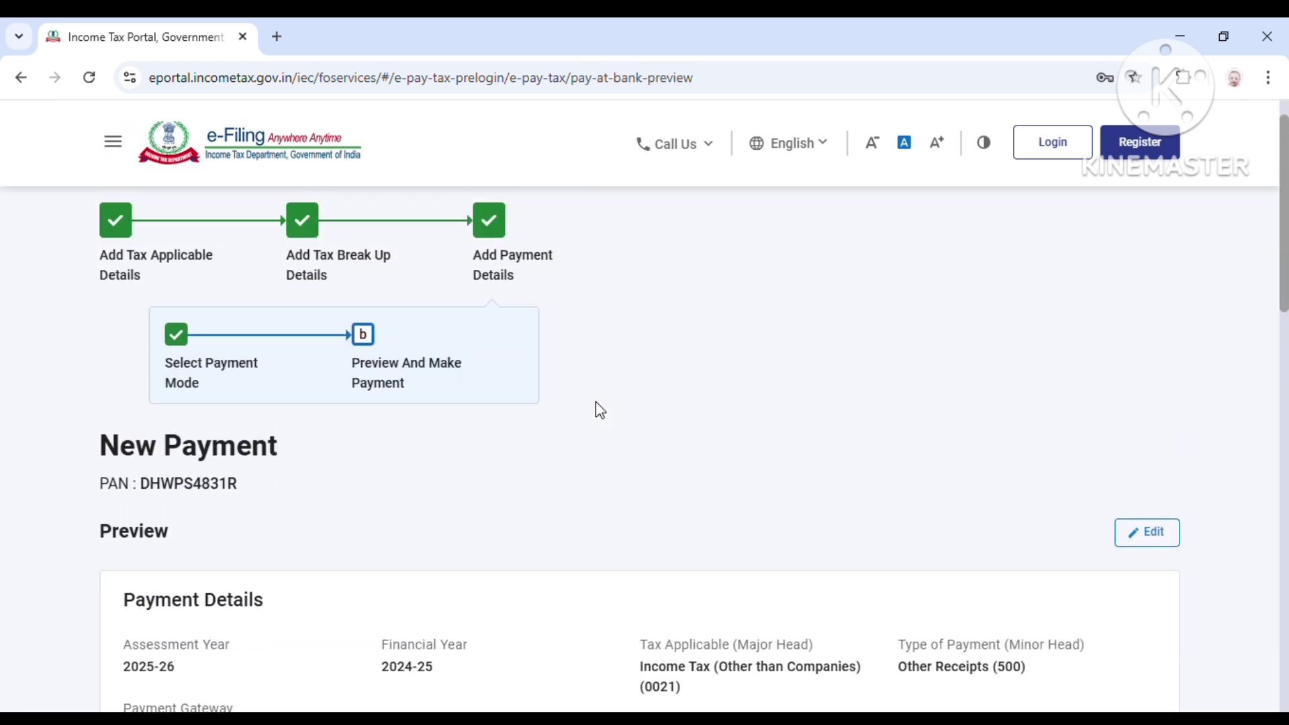
pyautogui.scroll(-4, 597, 408)
pyautogui.scroll(-7, 595, 402)
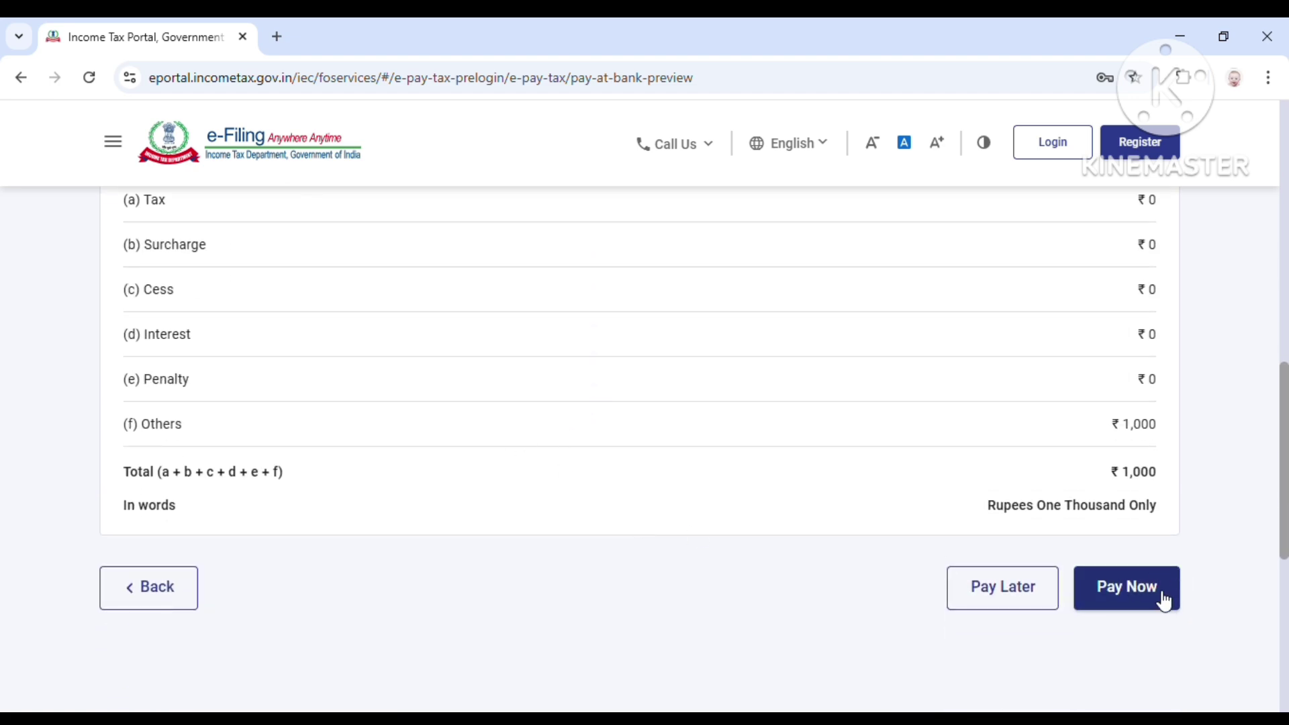
pyautogui.click(1156, 595)
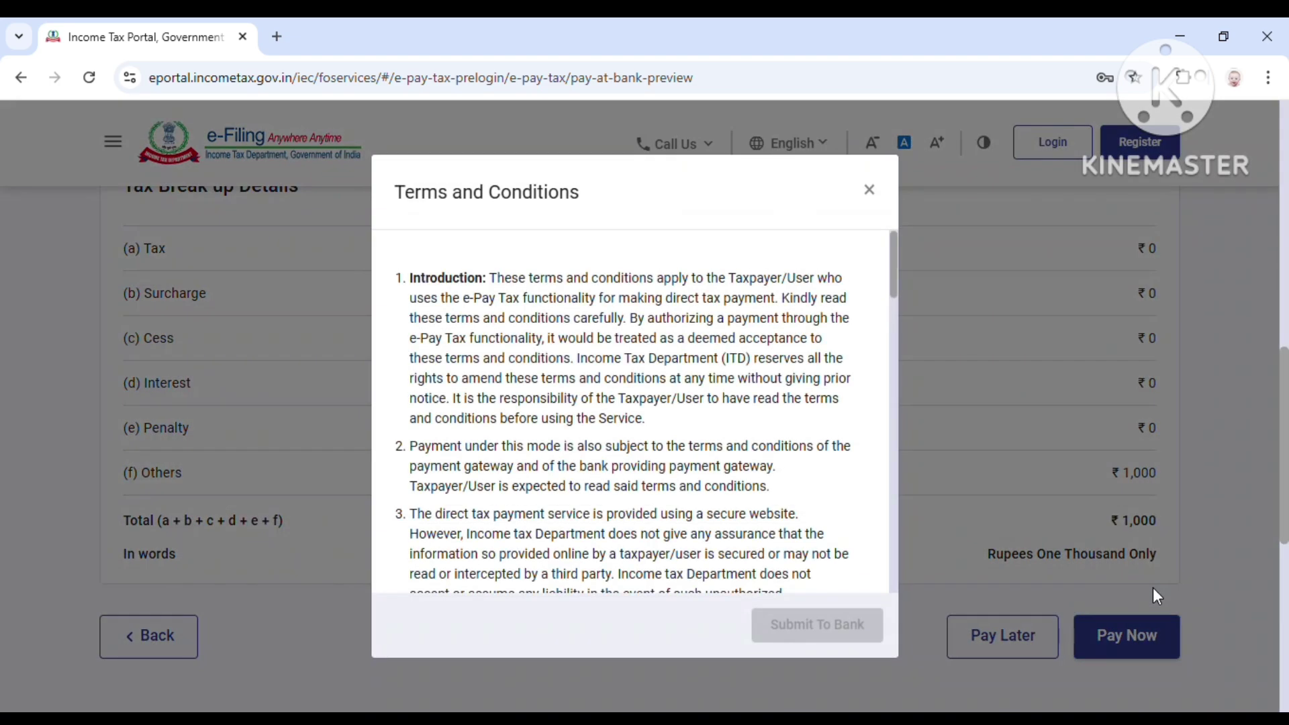
# Step: Agree to the terms and conditions and submit the payment to the bank
pyautogui.scroll(-15, 757, 461)
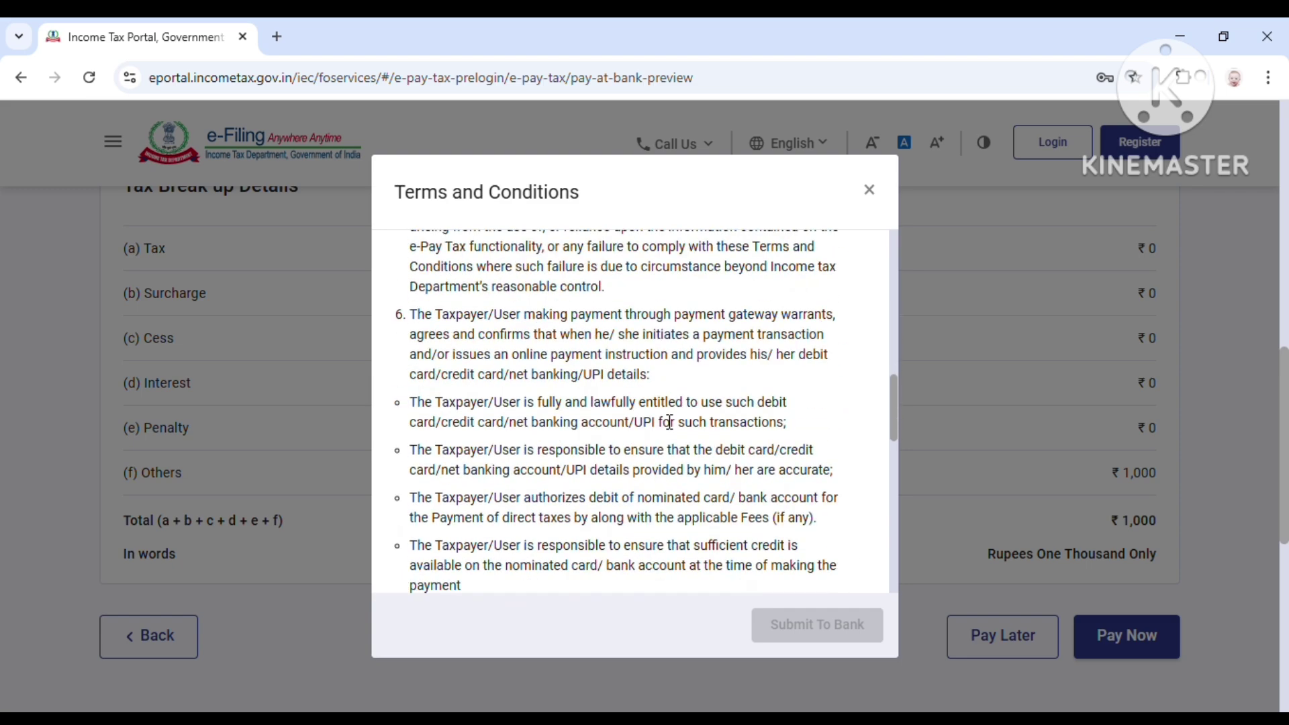
pyautogui.scroll(-10, 669, 421)
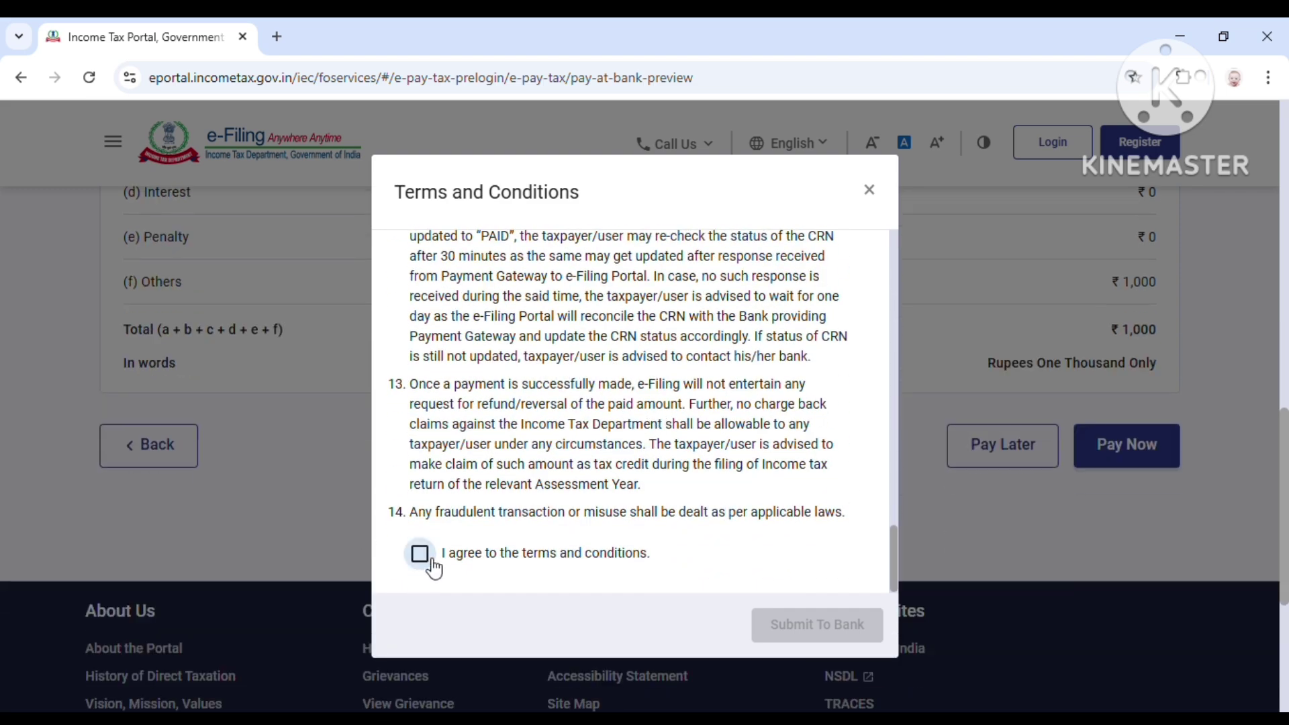
pyautogui.click(424, 556)
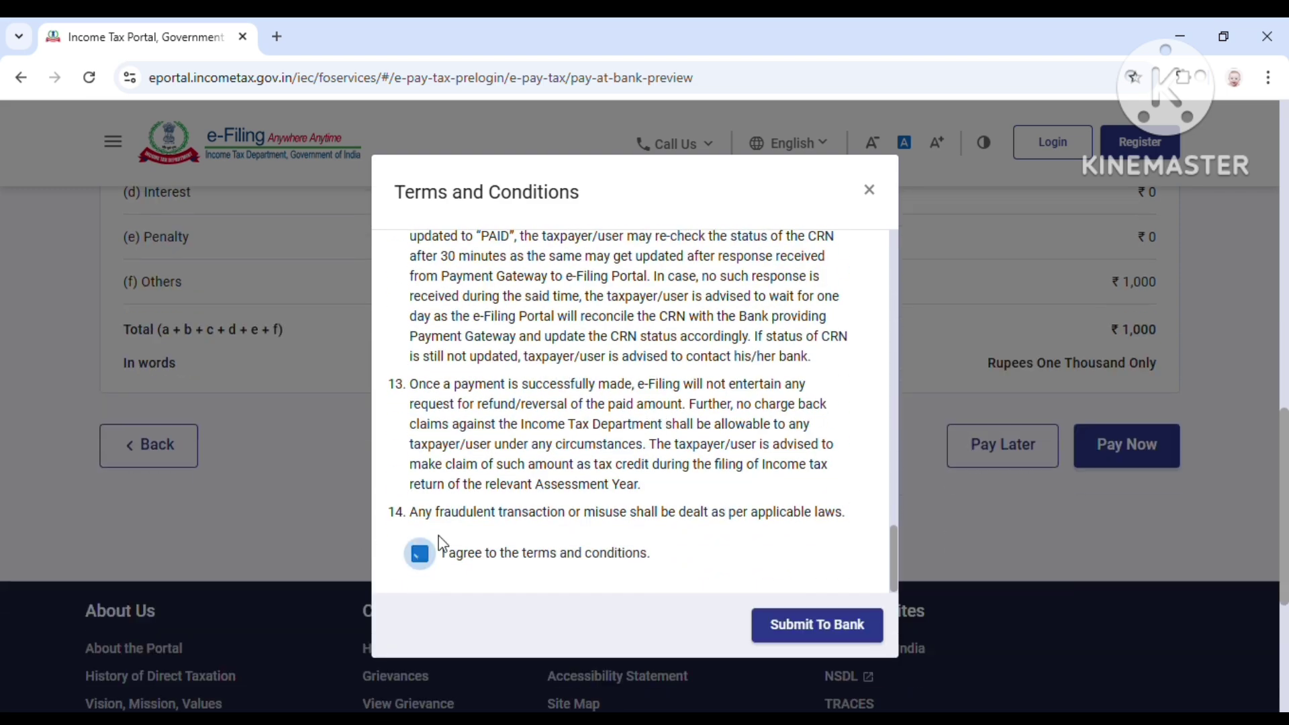
pyautogui.click(833, 624)
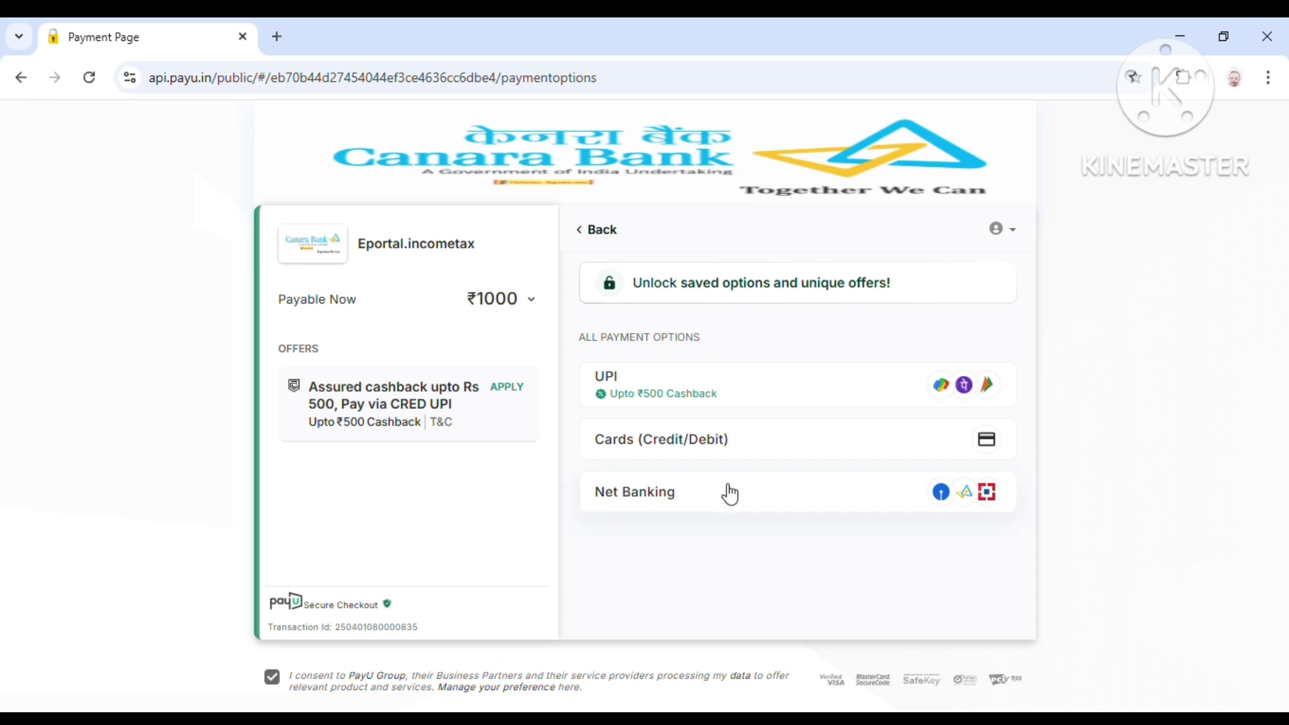
# Step: Pay ₹1,000 through a generated UPI QR code, then download the challan receipt
pyautogui.click(666, 396)
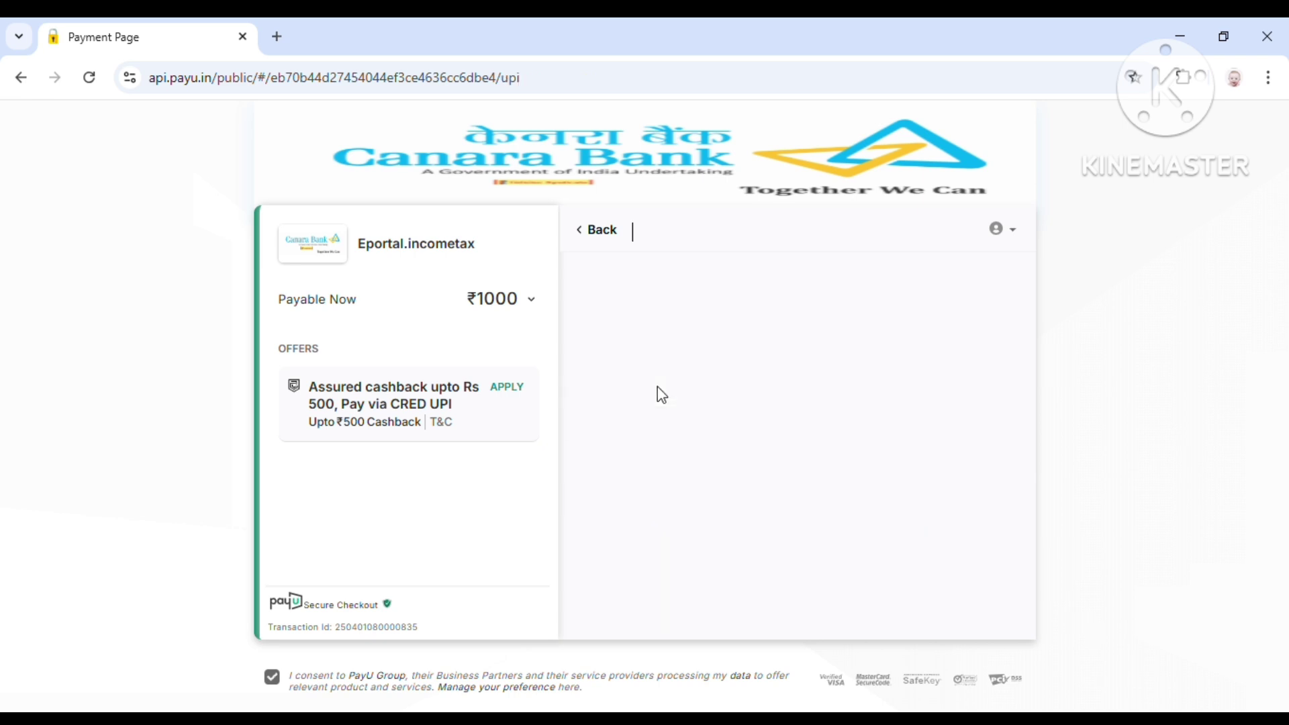
pyautogui.click(942, 420)
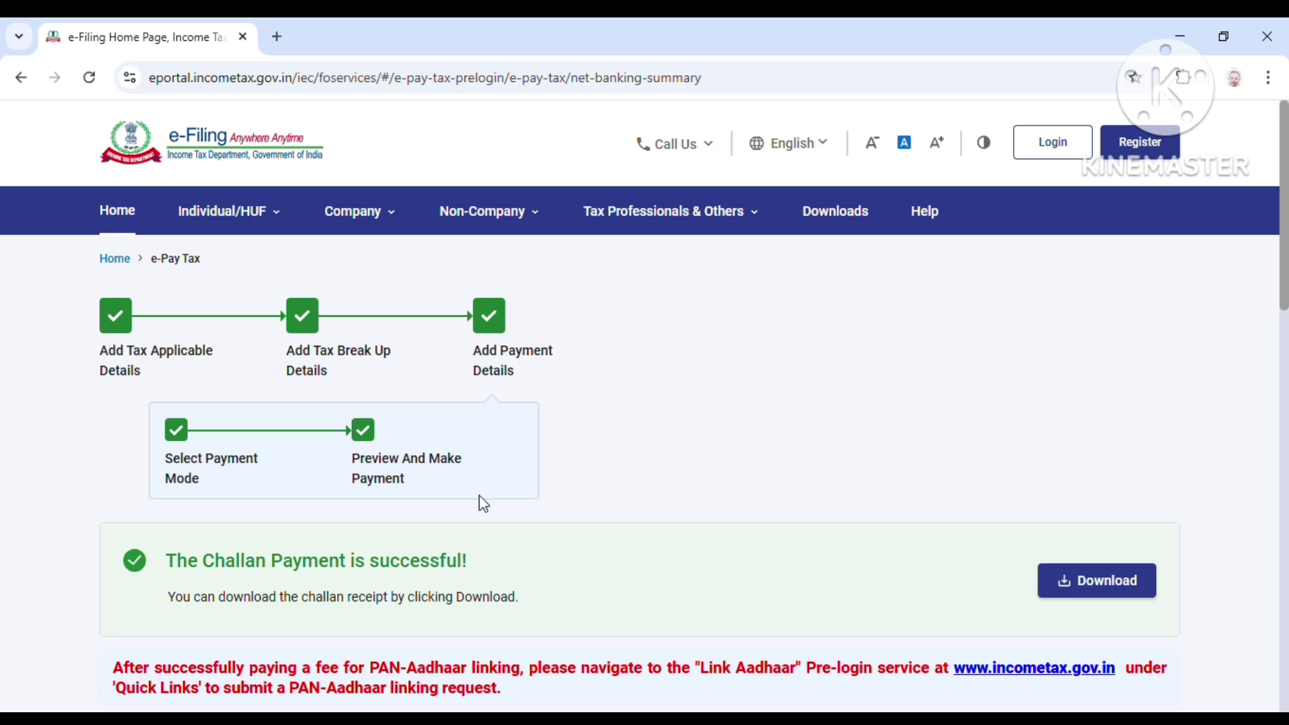
pyautogui.click(1120, 596)
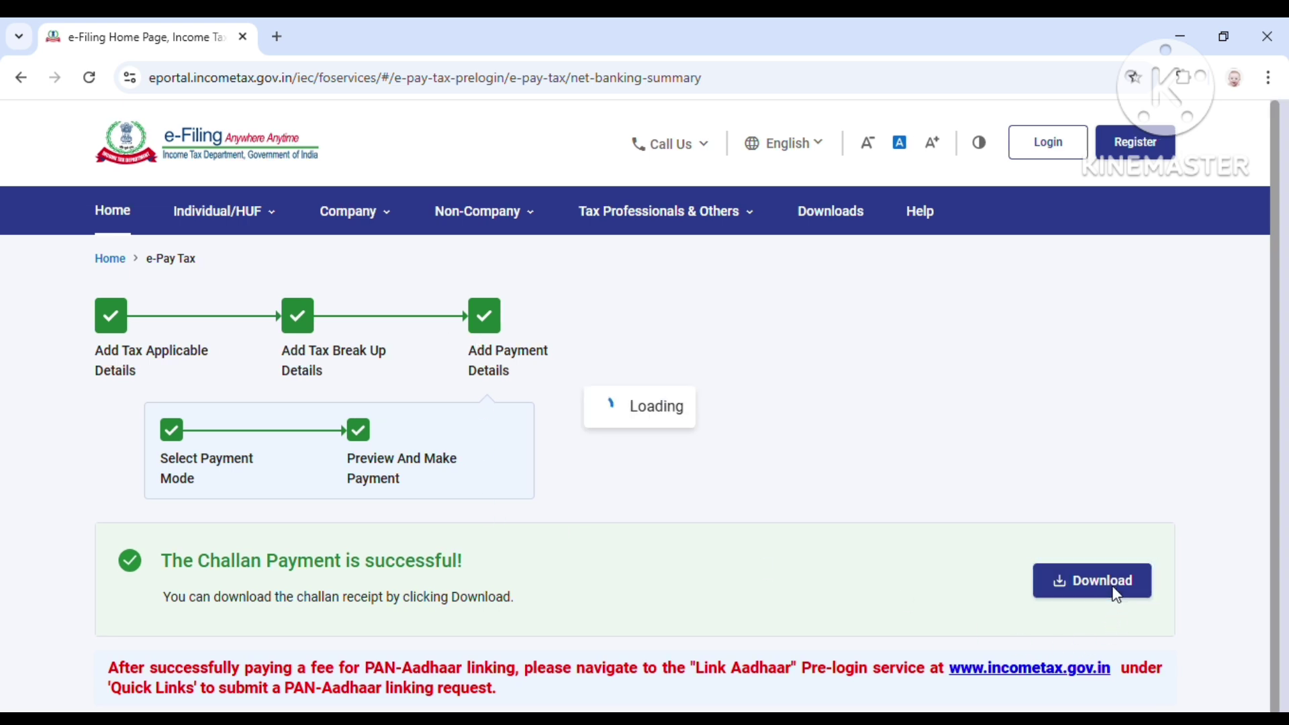